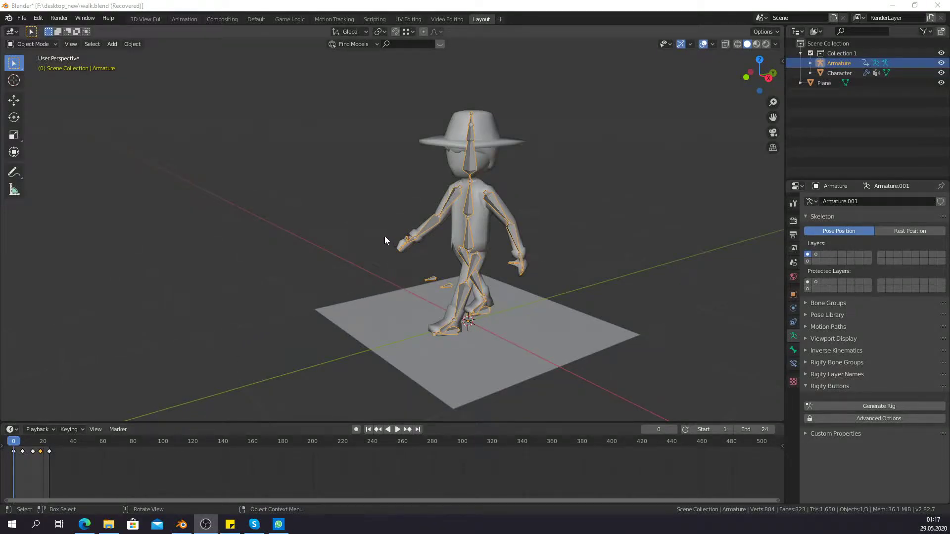
Play the walk cycle, stop it at frame 17, and select the floor Plane
mouse_move(384, 236)
middle_mouse_down()
mouse_move(437, 263)
mouse_move(435, 247)
middle_mouse_up()
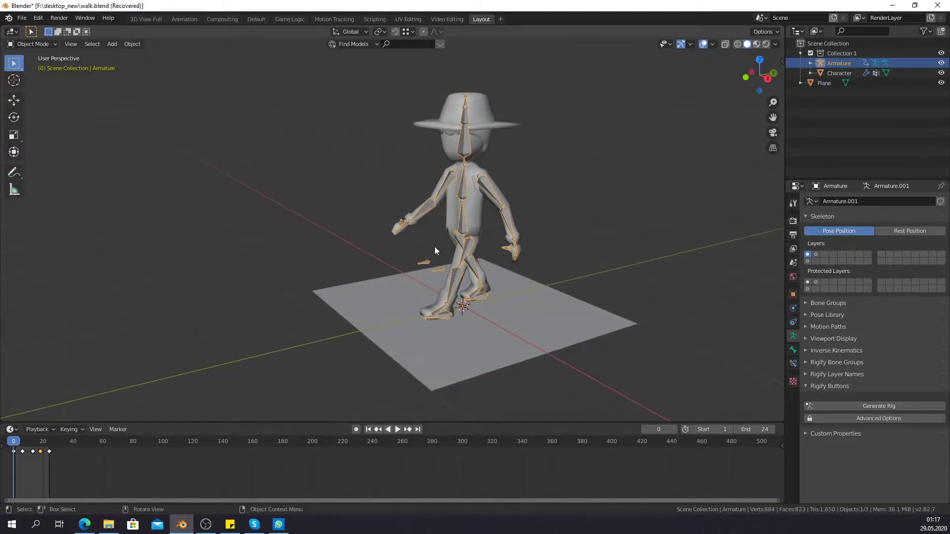
key("space")
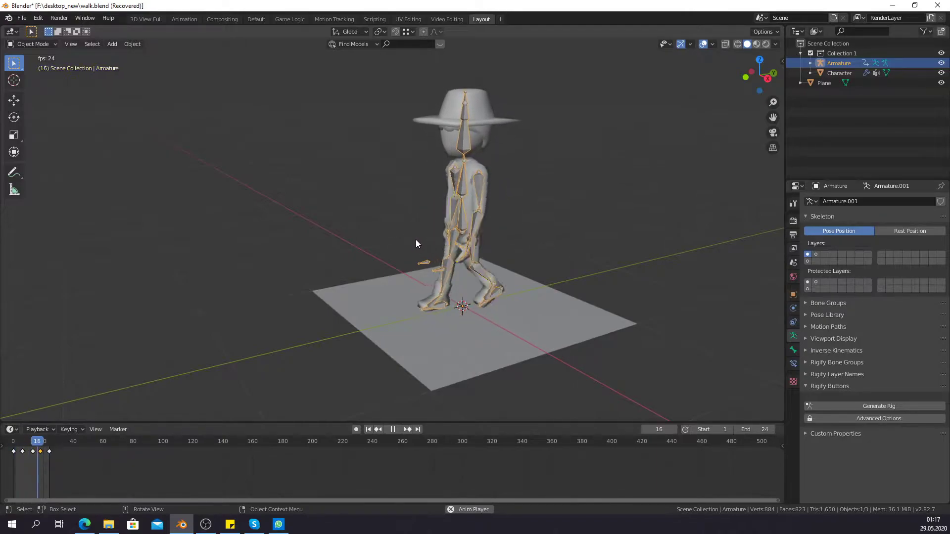
key("space")
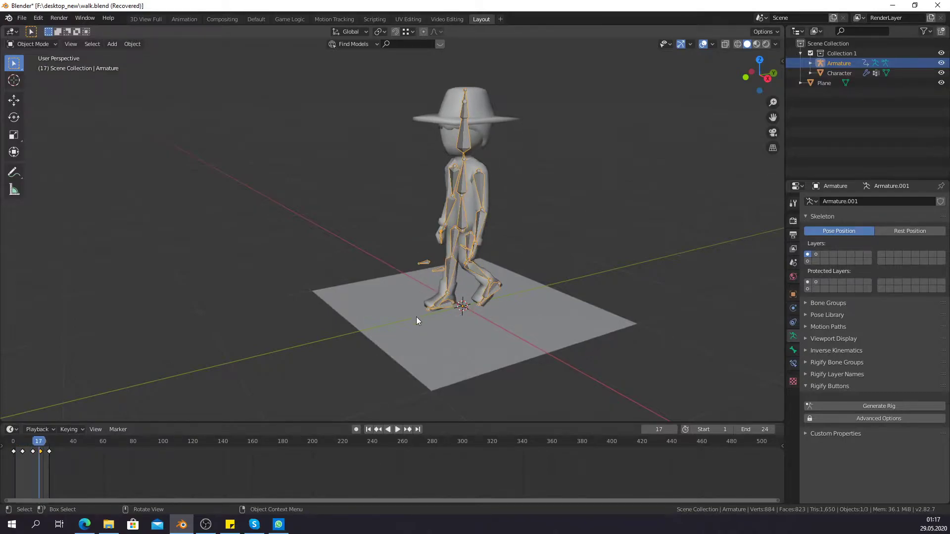
left_click(424, 345)
scroll(432, 300, "down", 3)
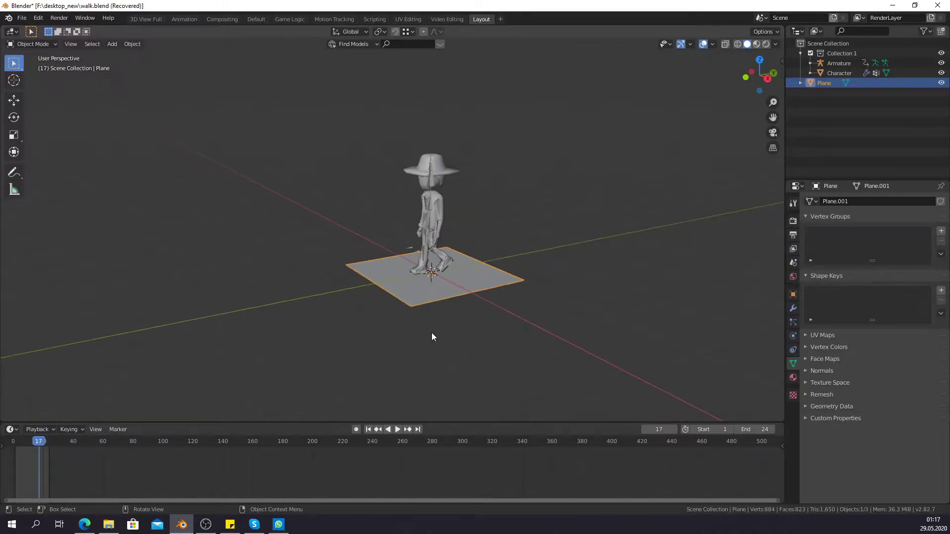
Scale the floor plane up about 5.6 times and view it from above
key("s")
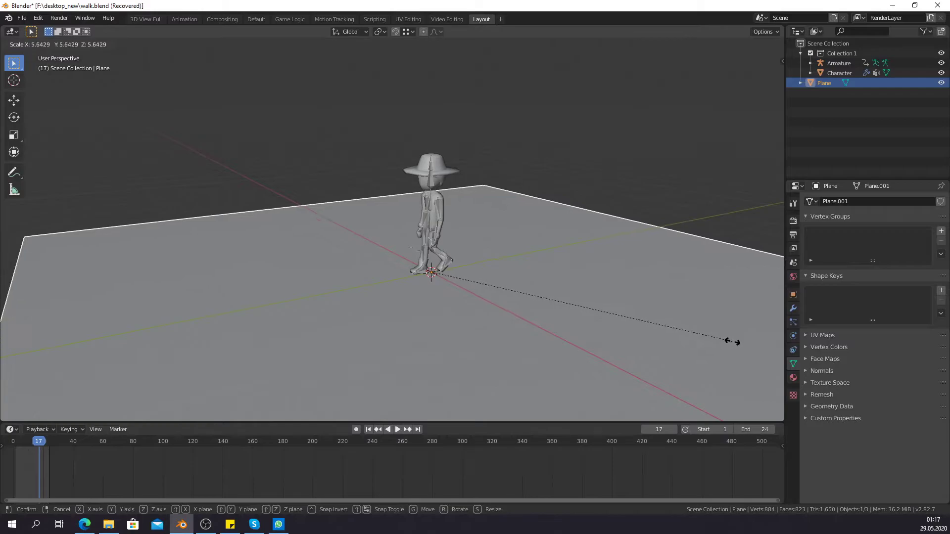
left_click(741, 346)
mouse_move(655, 239)
middle_mouse_down()
mouse_move(536, 248)
mouse_move(427, 272)
middle_mouse_up()
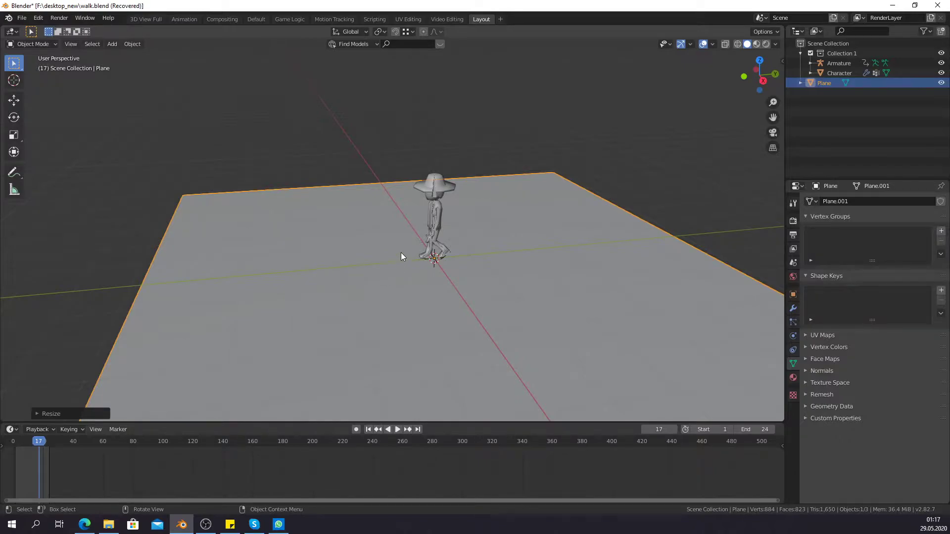
key("shift+a")
mouse_move(380, 248)
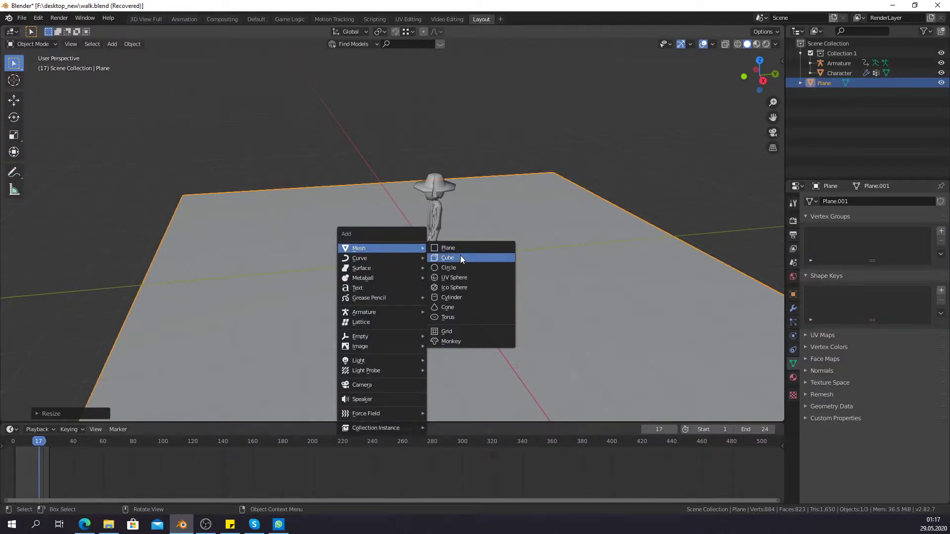
Add a cube and scale it along Y into a thin wall slab
left_click(460, 256)
key("s")
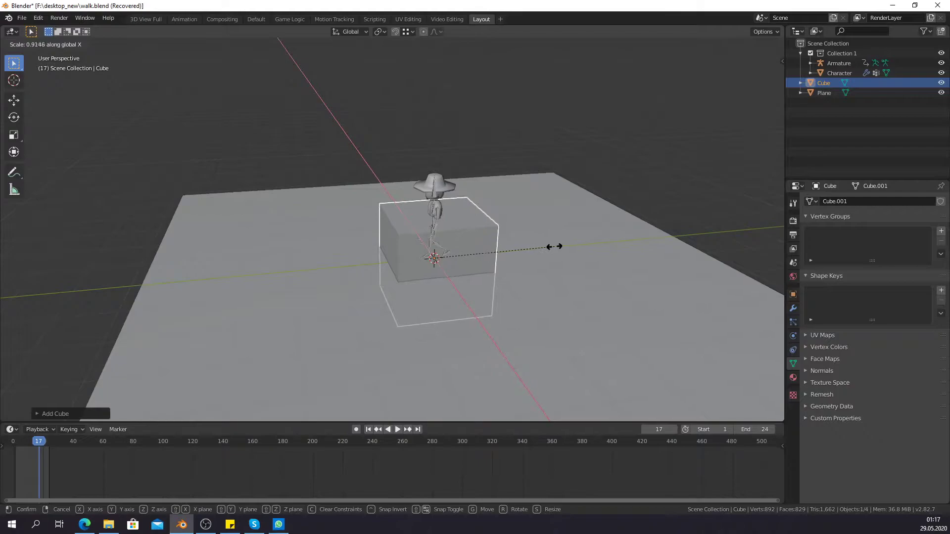
key("y")
left_click(538, 279)
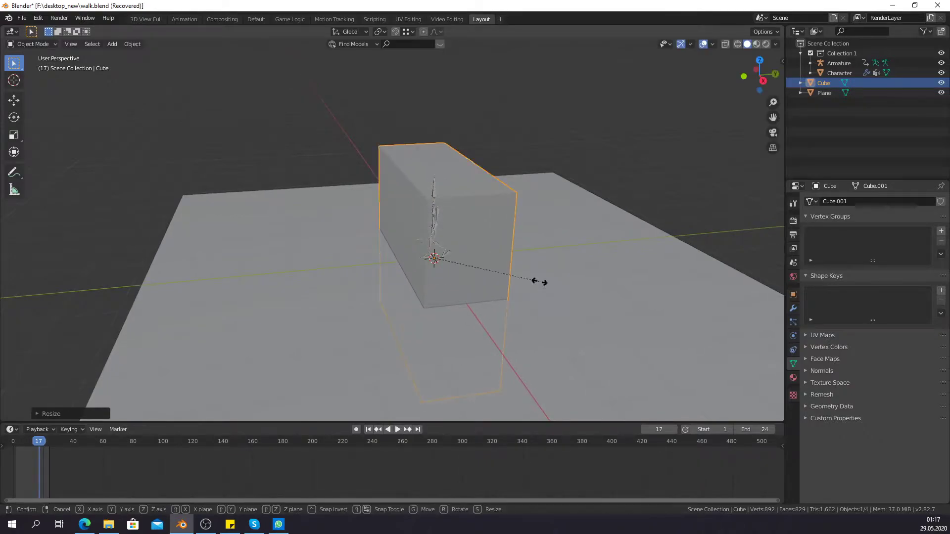
key("s")
key("y")
left_click(495, 267)
Move the wall along X so it sits beside the character
key("g")
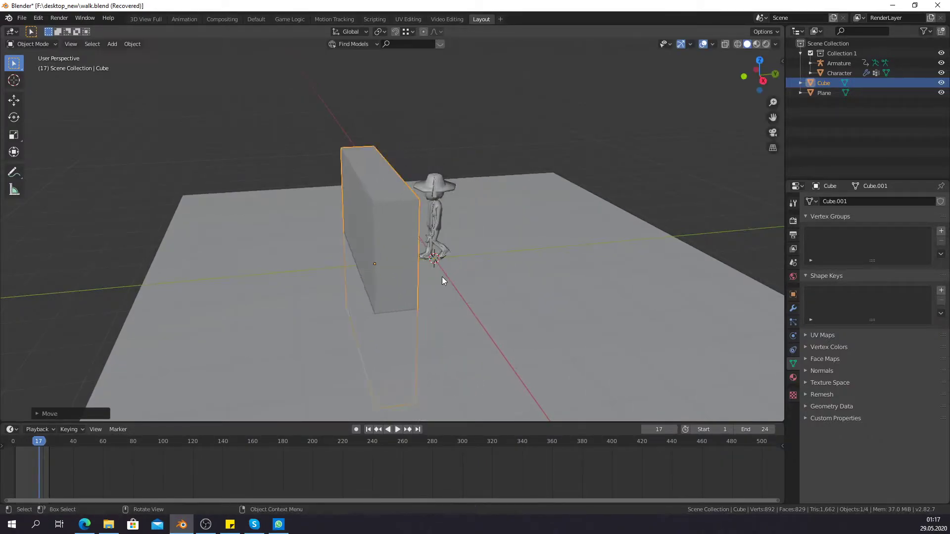
key("x")
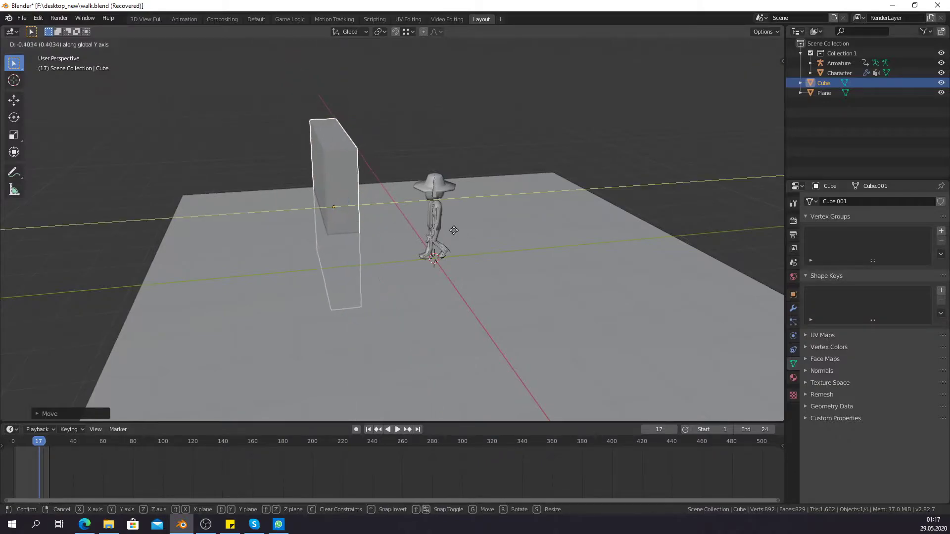
left_click(384, 250)
scroll(263, 274, "down", 2)
scroll(263, 275, "down", 1)
Stretch the floor plane further by moving one of its edges in Edit Mode
left_click(278, 280)
key("Tab")
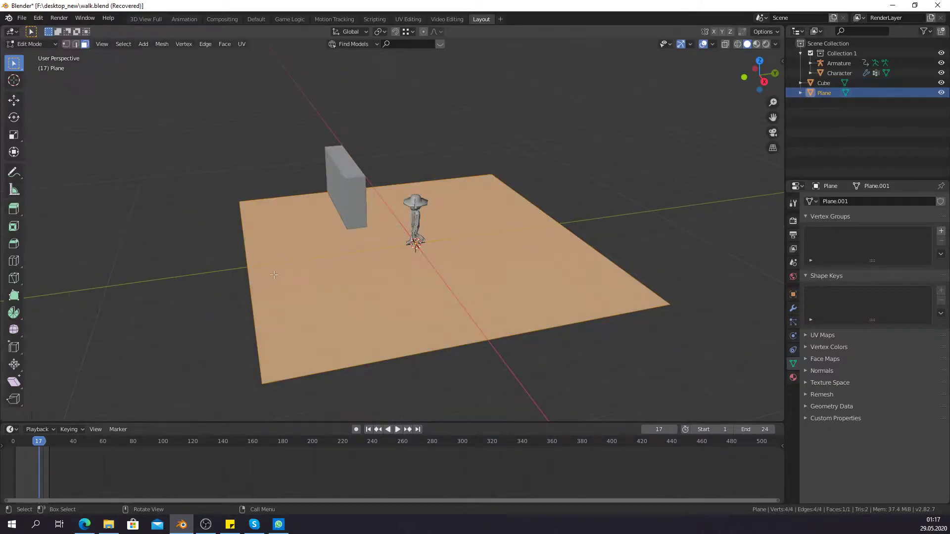
key("2")
left_click(315, 266)
key("g")
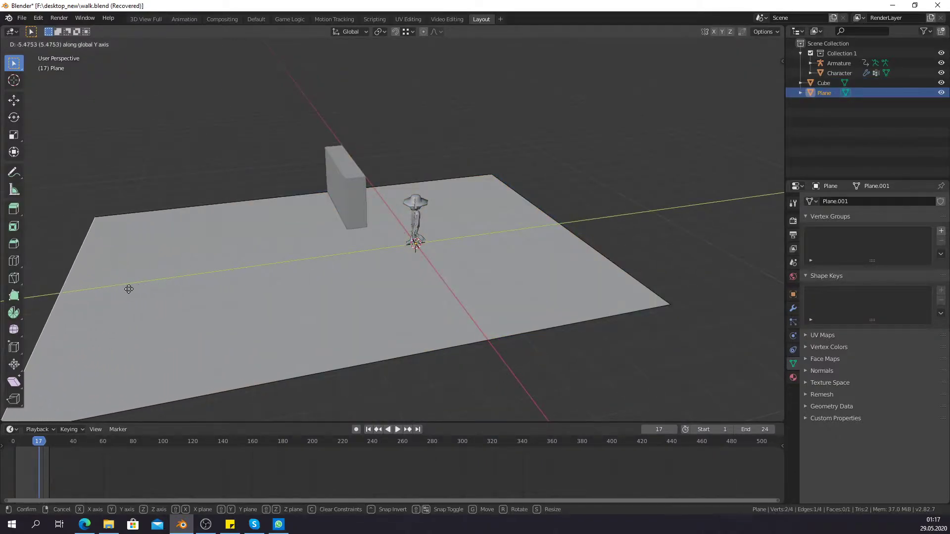
left_click(127, 289)
key("Tab")
mouse_move(197, 257)
middle_mouse_down()
mouse_move(366, 215)
mouse_move(301, 232)
mouse_move(346, 277)
middle_mouse_up()
left_click(297, 261)
key("shift+d")
Place the wall copy end-to-end along X to lengthen the wall
key("x")
left_click(394, 298)
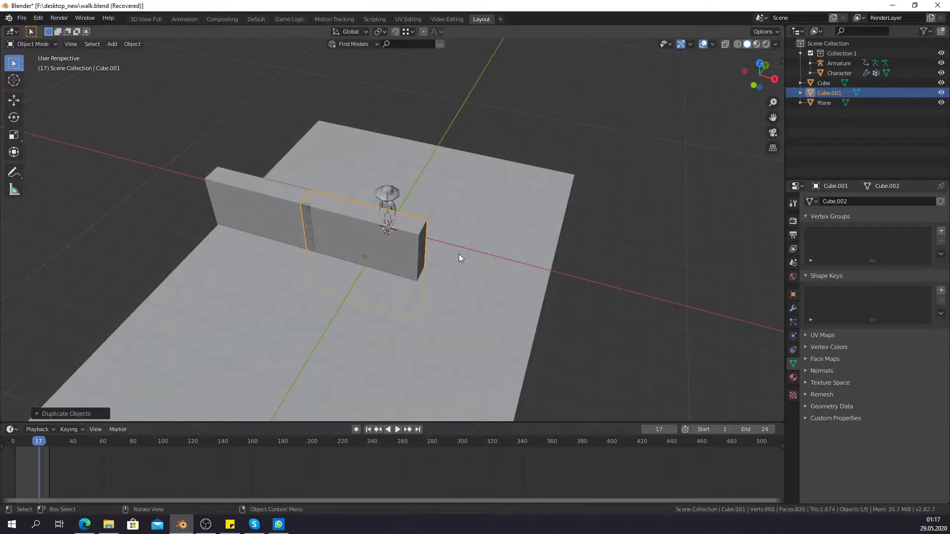
middle_click_drag(459, 254, 485, 327)
Duplicate both wall pieces into a second parallel wall across the floor
left_click(293, 175, "shift")
key("shift+d")
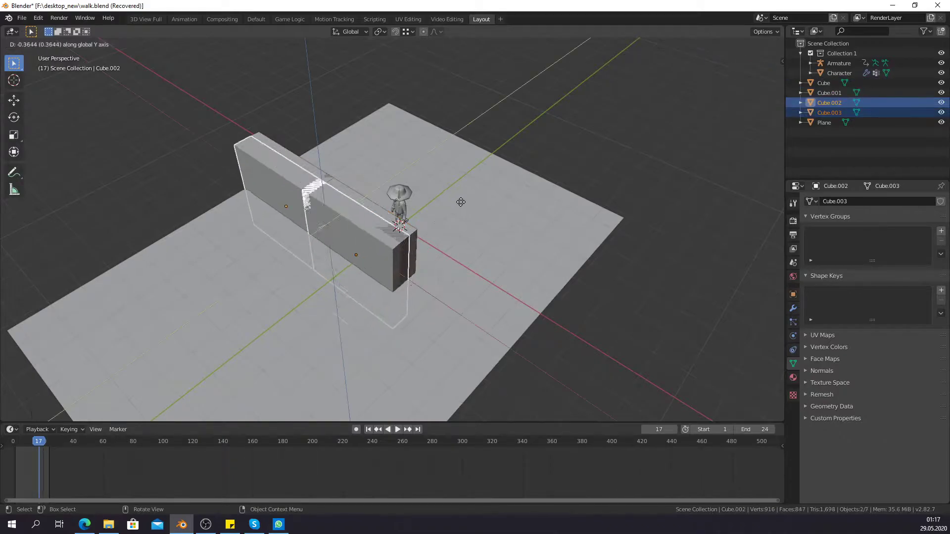
key("x")
left_click(445, 291)
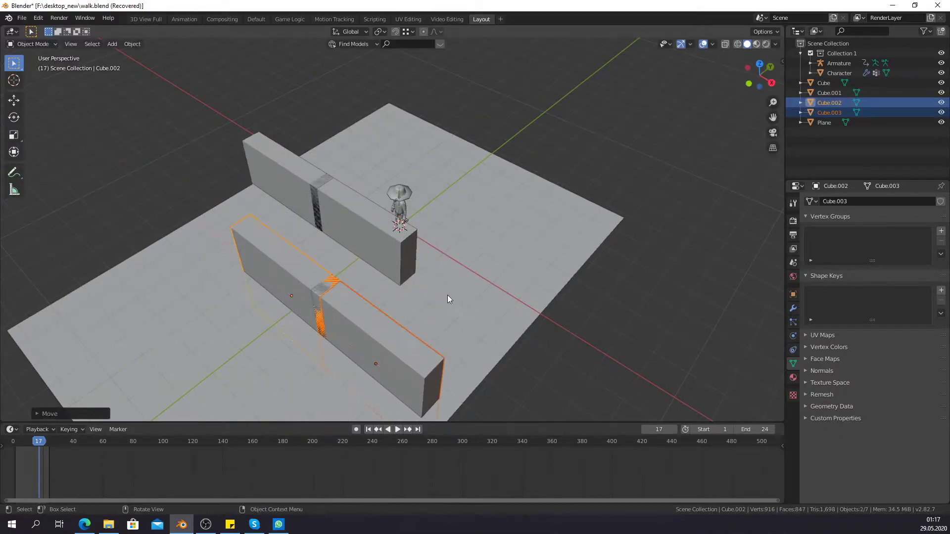
middle_click_drag(447, 295, 237, 355)
middle_click_drag(330, 306, 347, 279)
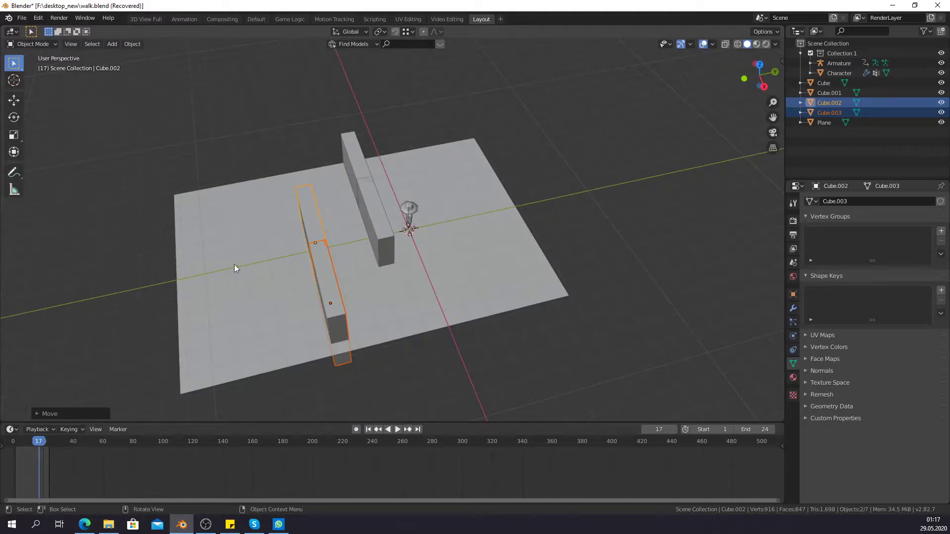
scroll(248, 262, "up", 2)
scroll(262, 260, "up", 3)
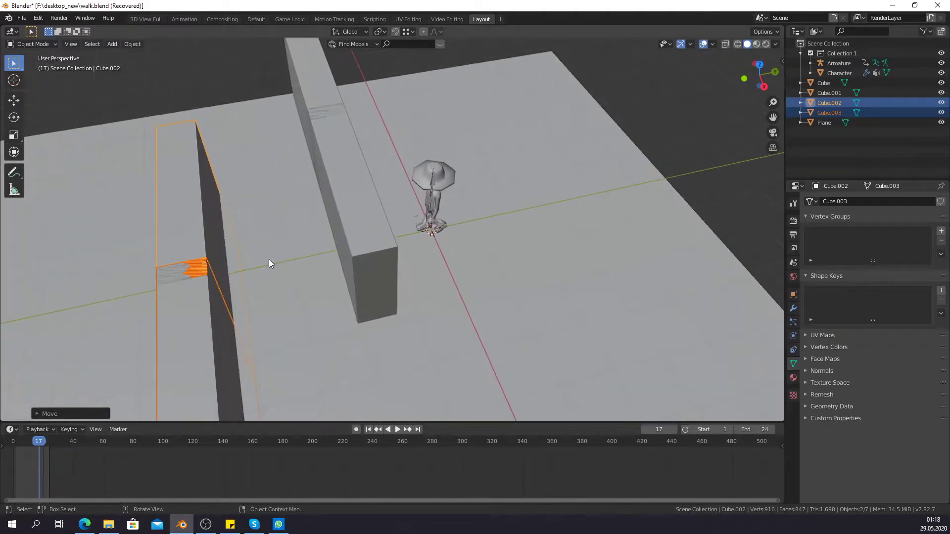
scroll(296, 263, "down", 5)
middle_click_drag(340, 266, 399, 275)
scroll(400, 276, "up", 3)
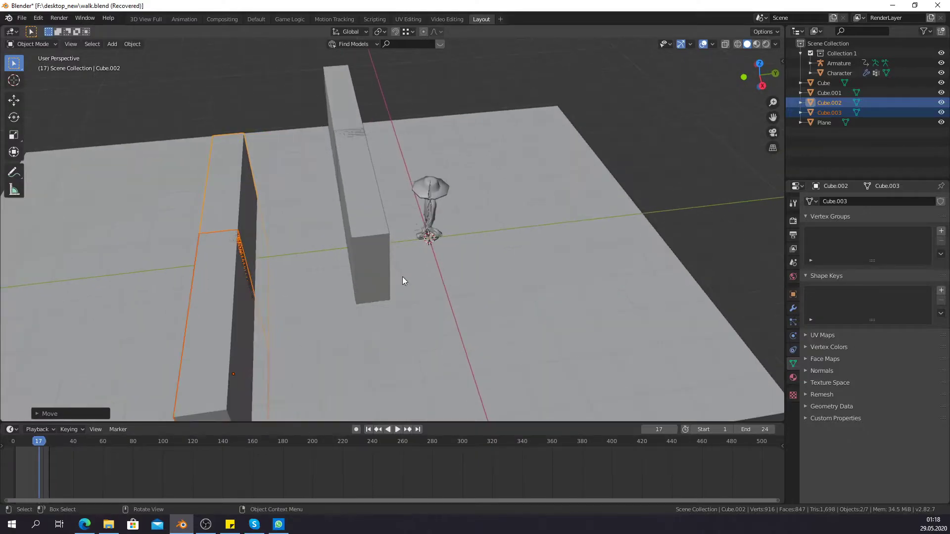
scroll(410, 272, "up", 2)
scroll(419, 273, "up", 1)
scroll(400, 270, "up", 2)
key("shift+a")
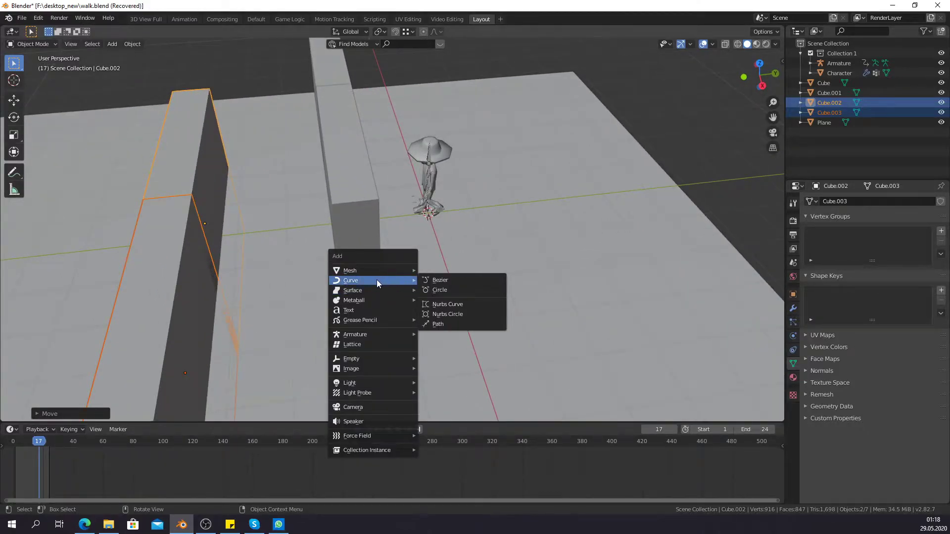
mouse_move(350, 281)
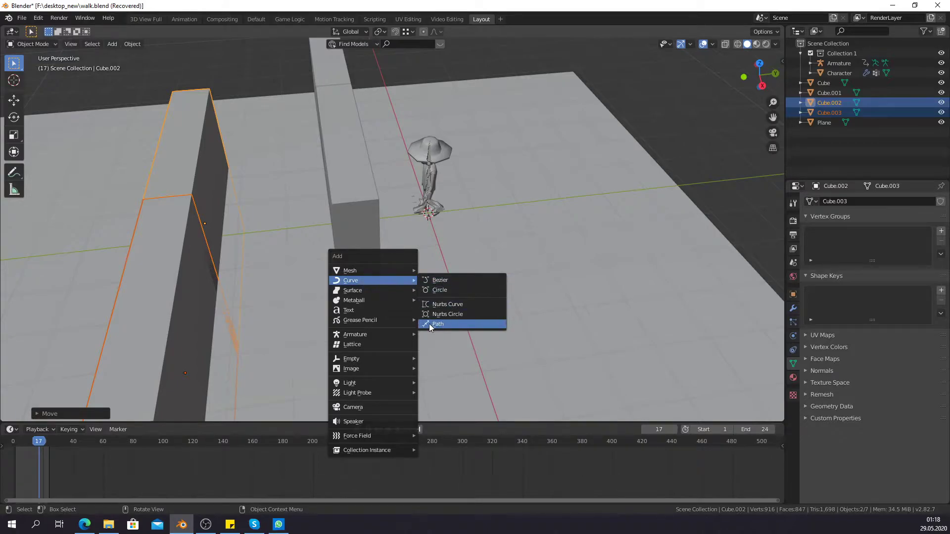
Add a NURBS path curve through the character
left_click(447, 323)
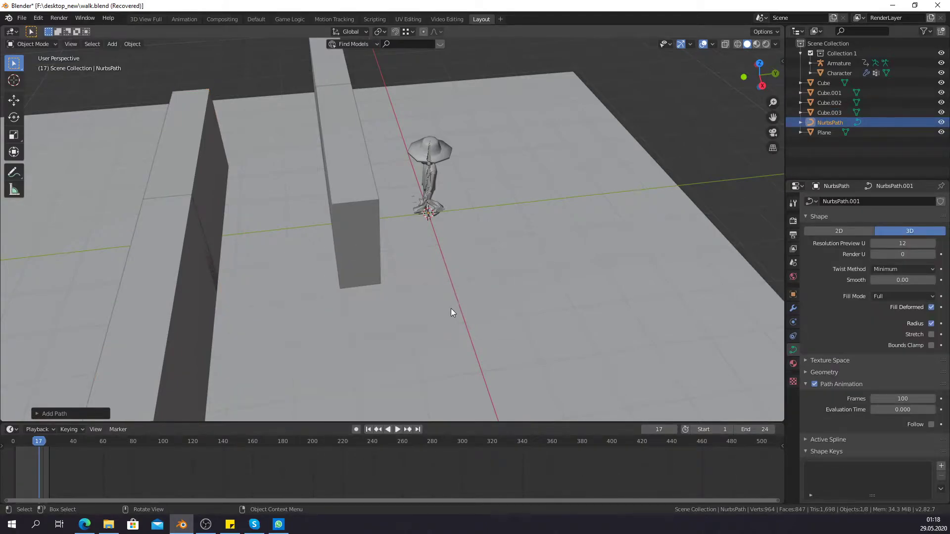
mouse_move(479, 311)
middle_mouse_down()
mouse_move(457, 270)
mouse_move(445, 267)
middle_mouse_up()
scroll(354, 272, "up", 3)
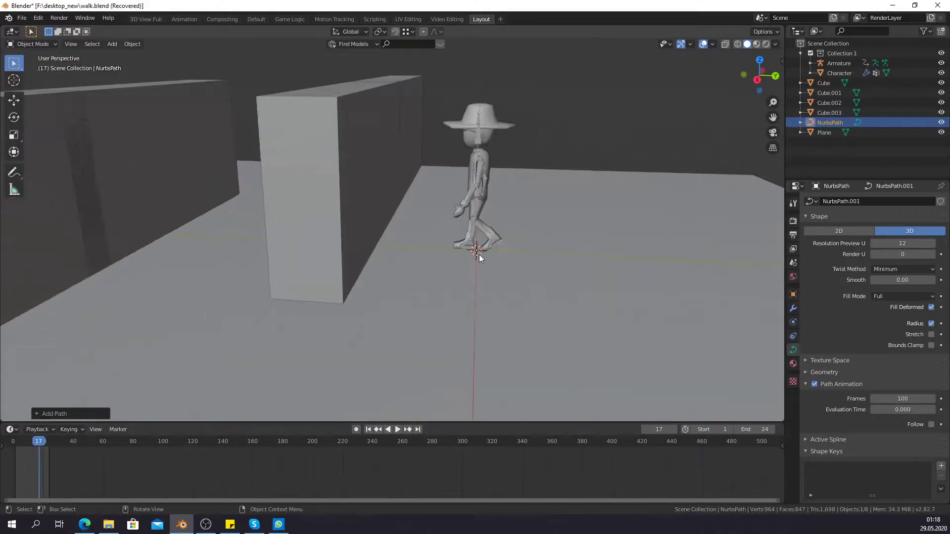
Enter Edit Mode on the path and switch to Top Orthographic view
key("Tab")
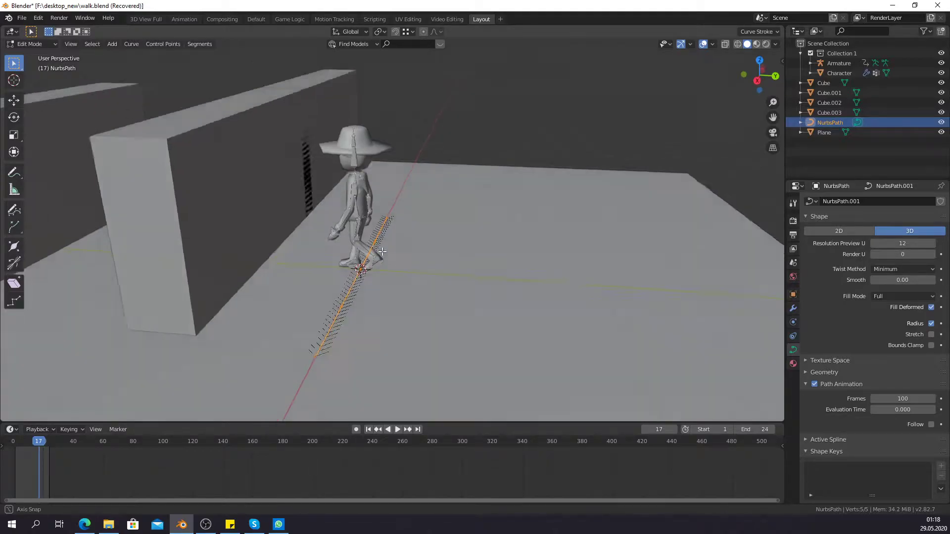
middle_click_drag(363, 320, 399, 185)
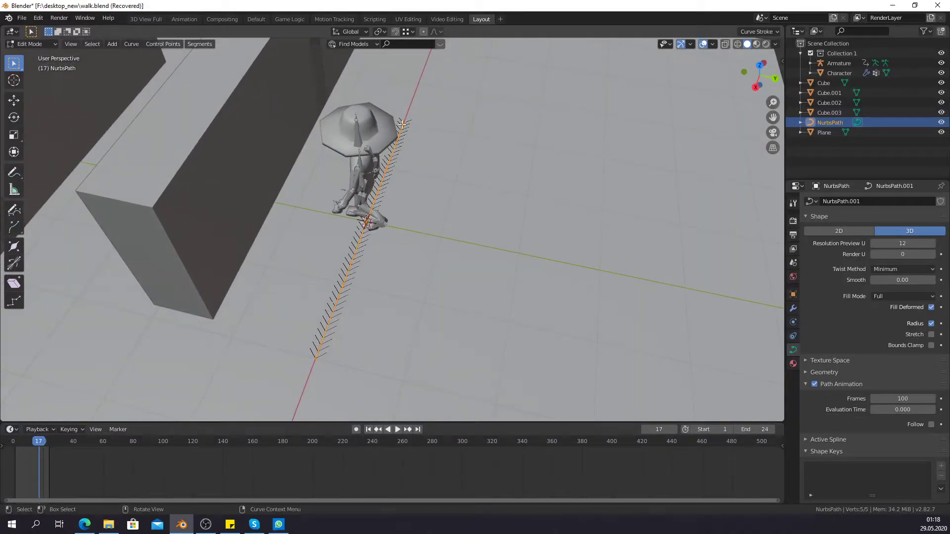
scroll(374, 226, "down", 3)
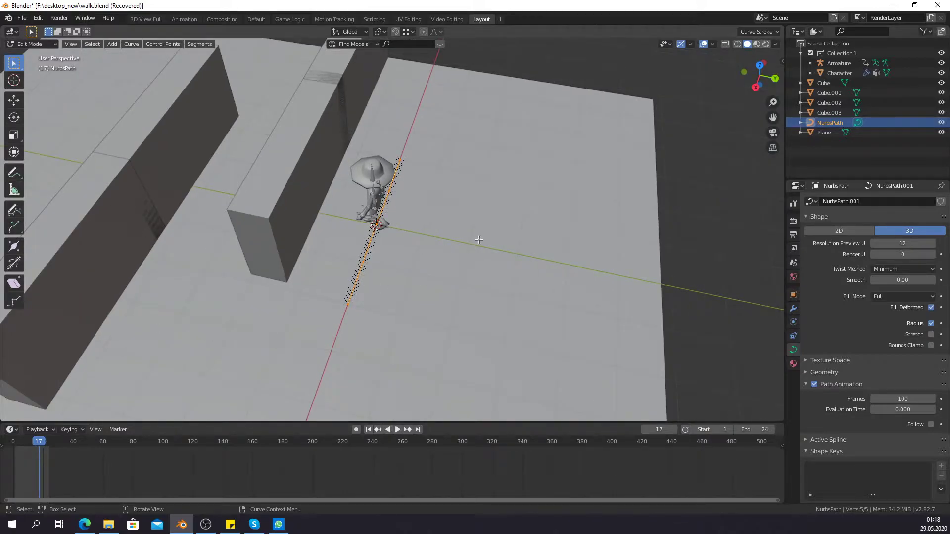
middle_click_drag(479, 240, 123, 184)
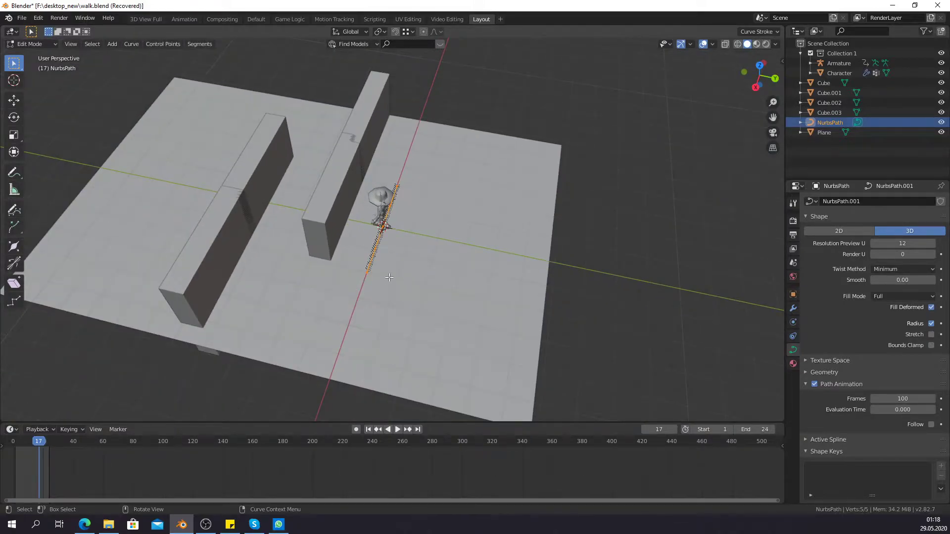
scroll(389, 277, "up", 3)
scroll(373, 255, "up", 2)
key("KP_7")
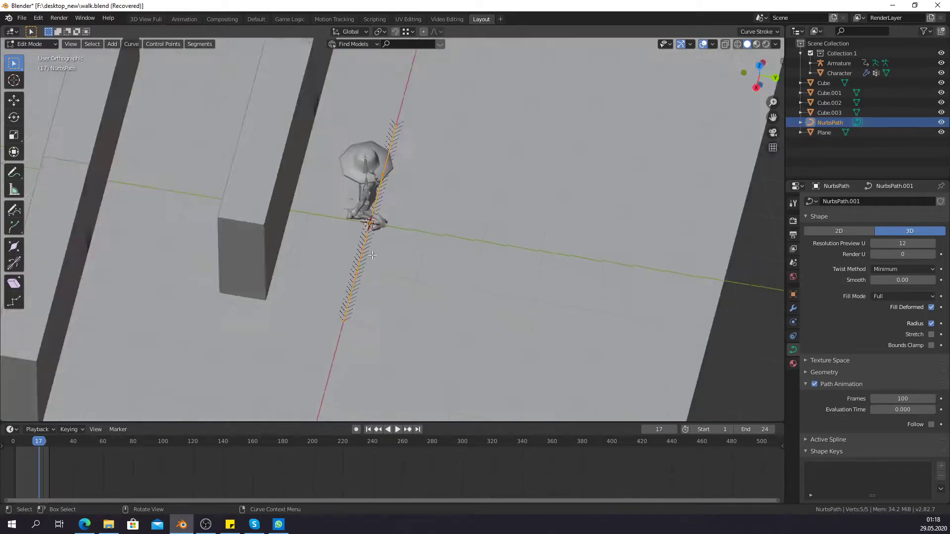
scroll(372, 255, "down", 3)
Shift the path into place and pull its end point along Y to bend it
key("g")
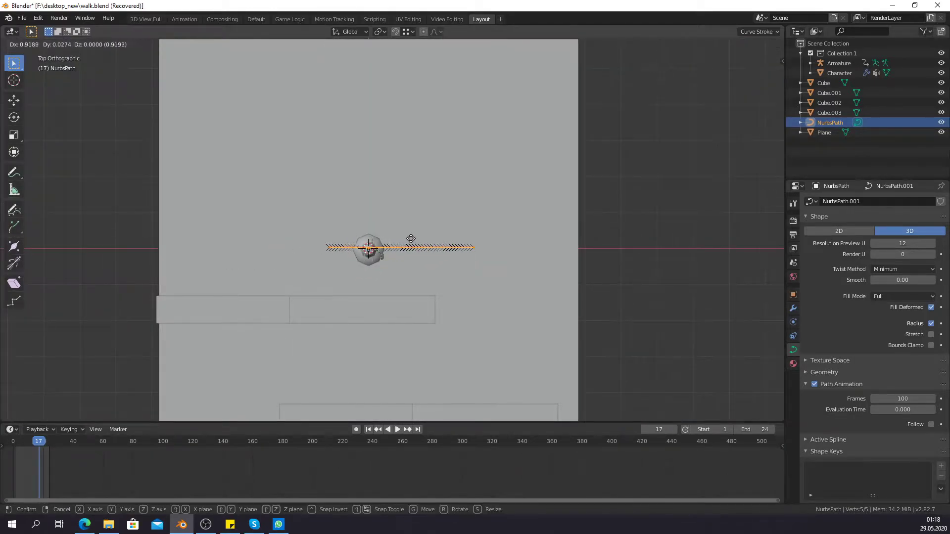
left_click(452, 242)
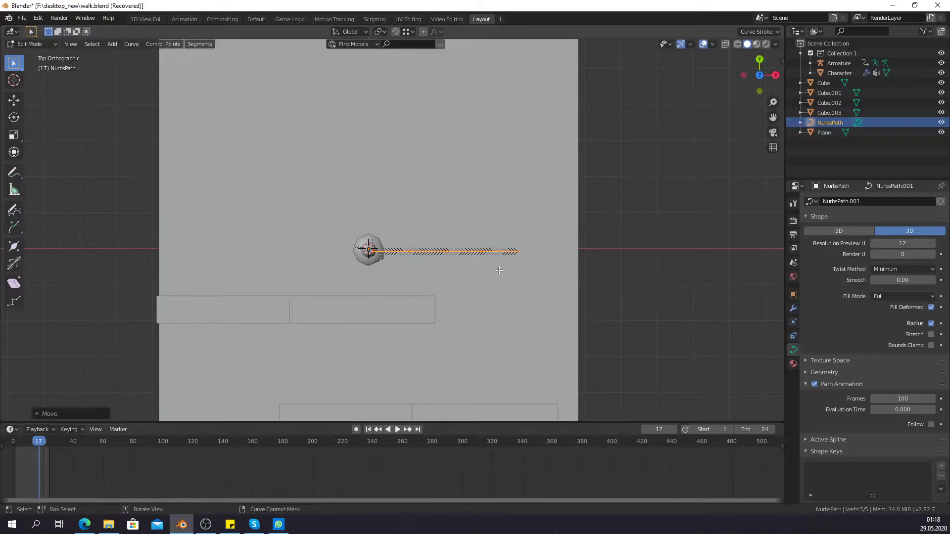
middle_click_drag(505, 250, 489, 179, "shift")
left_click(489, 179)
key("g")
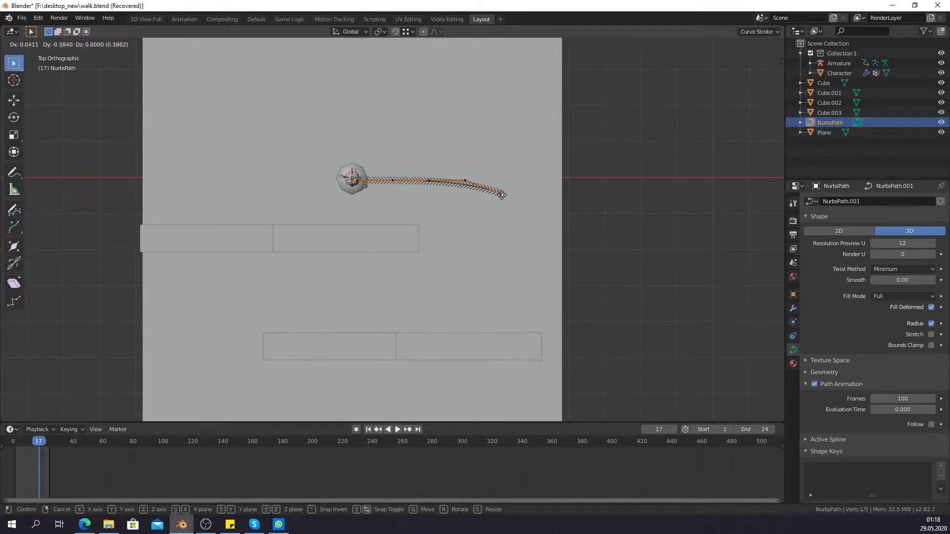
key("y")
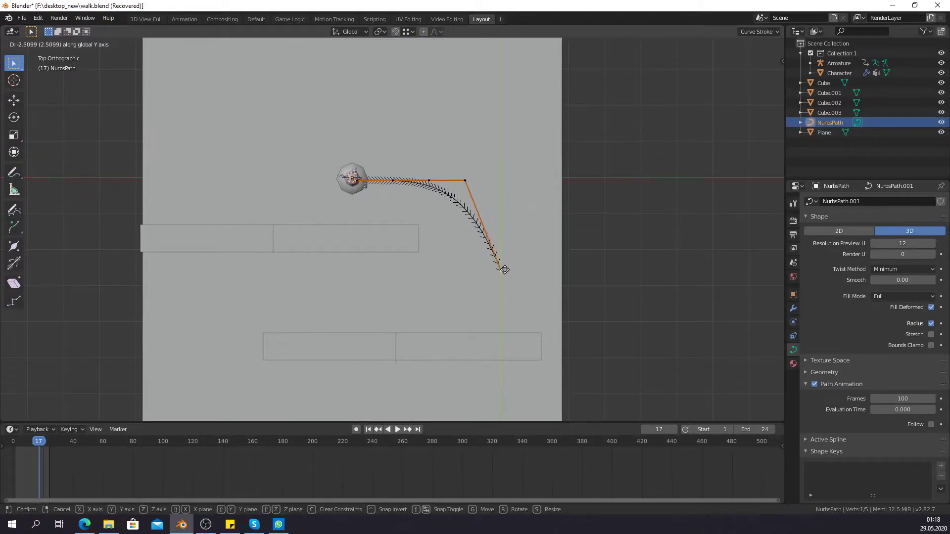
left_click(501, 270)
Extrude three points so the path curves back and runs far left
key("e")
left_click(460, 322)
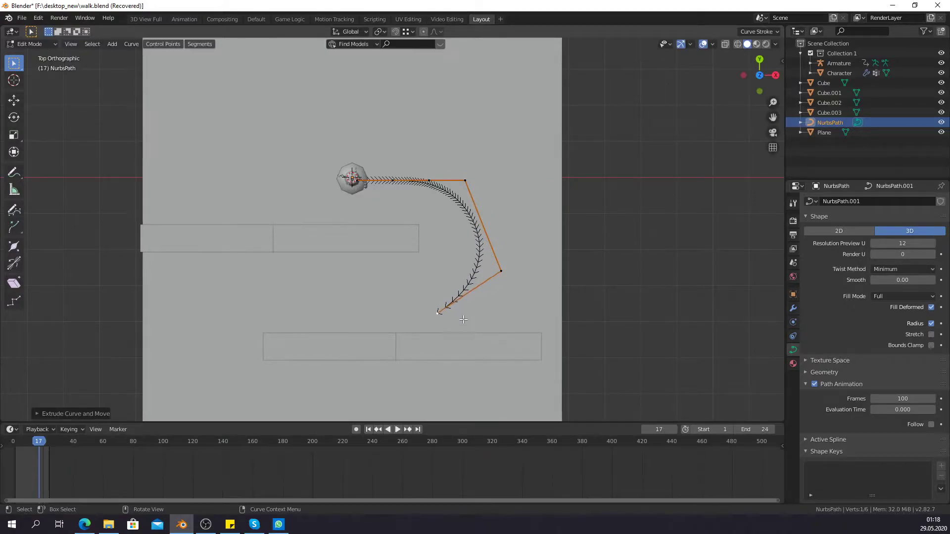
key("e")
left_click(314, 323)
key("e")
left_click(180, 313)
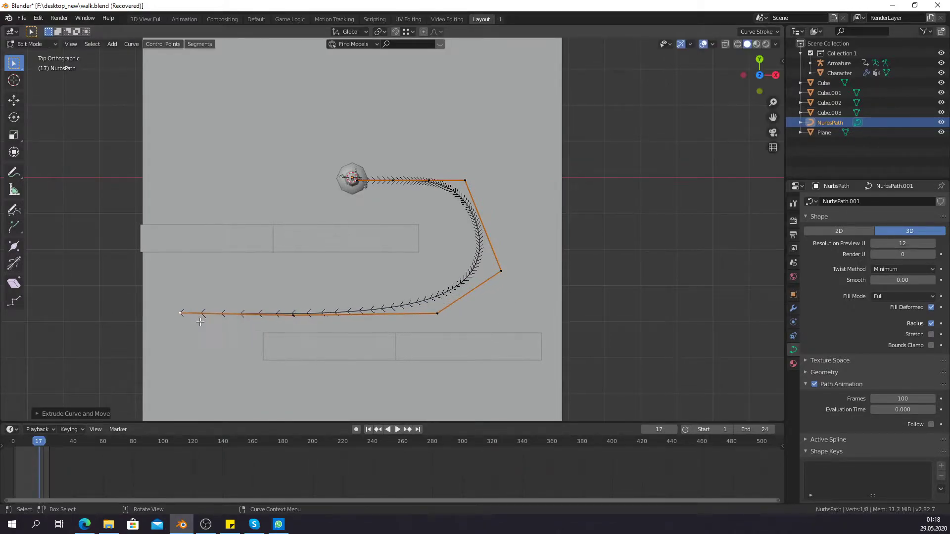
middle_click_drag(179, 313, 225, 213, "shift")
Extrude three more points curving down the left and back toward the lower right
key("e")
left_click(230, 331)
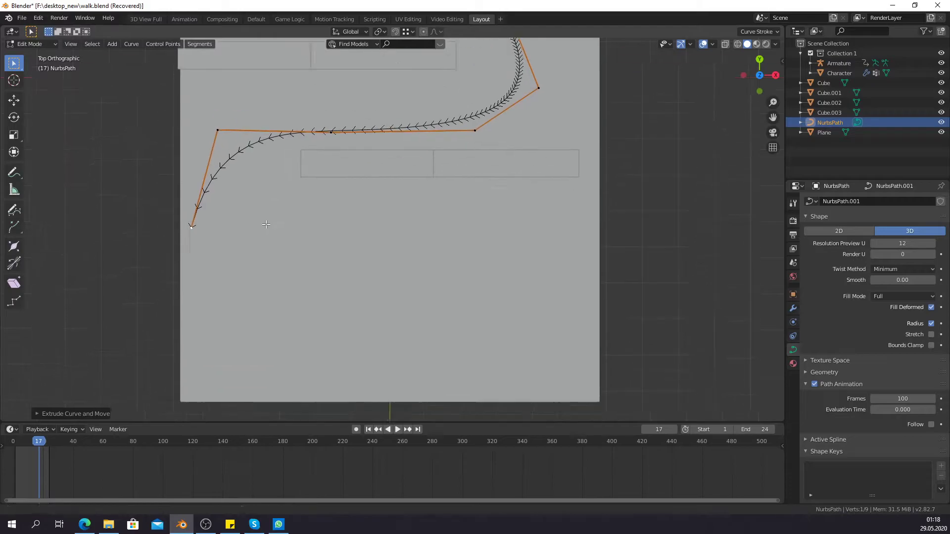
middle_click_drag(230, 331, 220, 235, "shift")
key("e")
left_click(310, 278)
key("e")
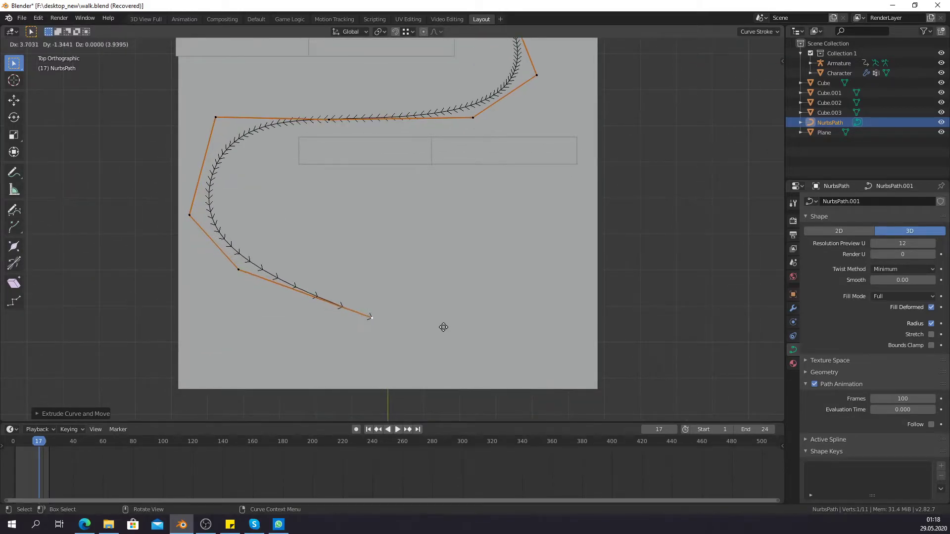
left_click(443, 328)
mouse_move(423, 283)
middle_mouse_down()
mouse_move(446, 208)
mouse_move(435, 257)
middle_mouse_up()
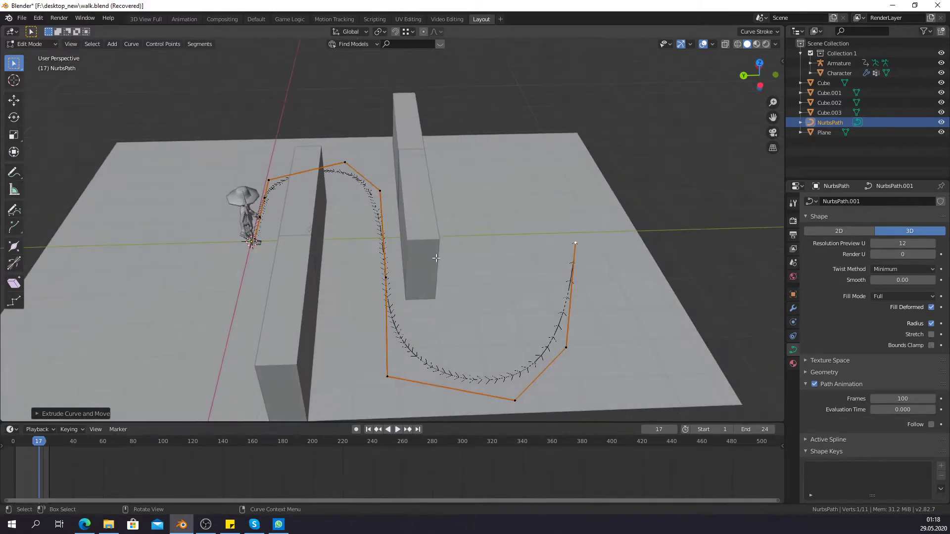
Nudge two path control points to refine the route, then scrub the timeline
key("g")
left_click(441, 257)
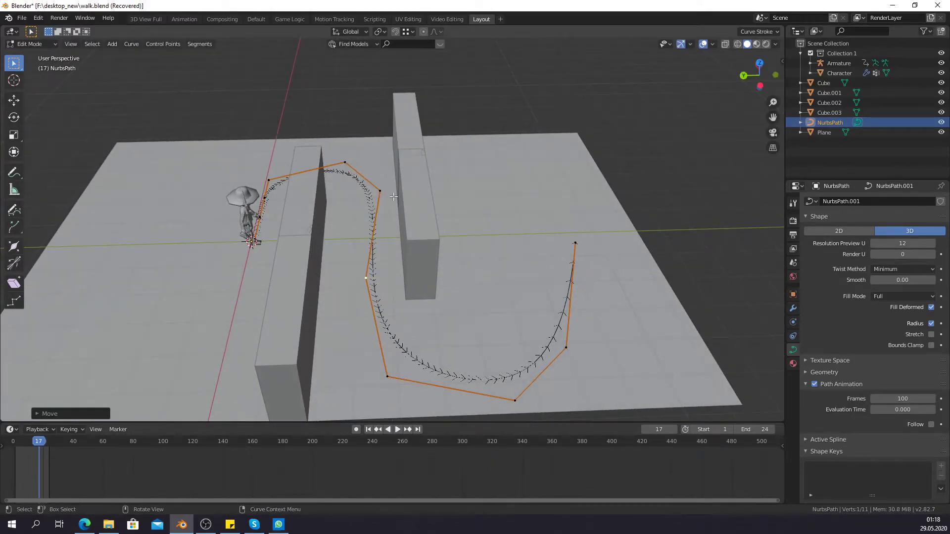
left_click(394, 192)
key("g")
left_click(406, 131)
mouse_move(406, 131)
middle_mouse_down()
mouse_move(418, 249)
mouse_move(534, 240)
mouse_move(537, 231)
middle_mouse_up()
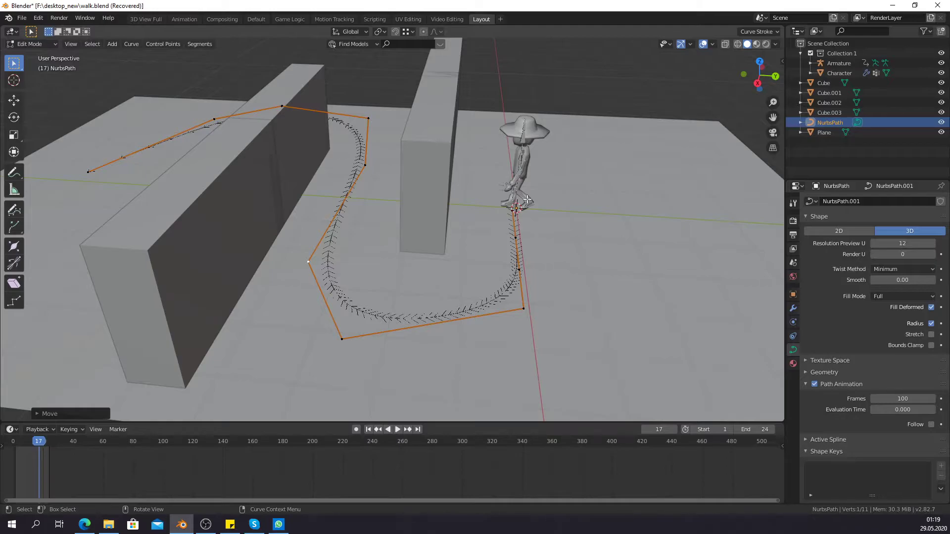
mouse_move(38, 442)
left_mouse_down()
mouse_move(58, 442)
mouse_move(18, 441)
left_mouse_up()
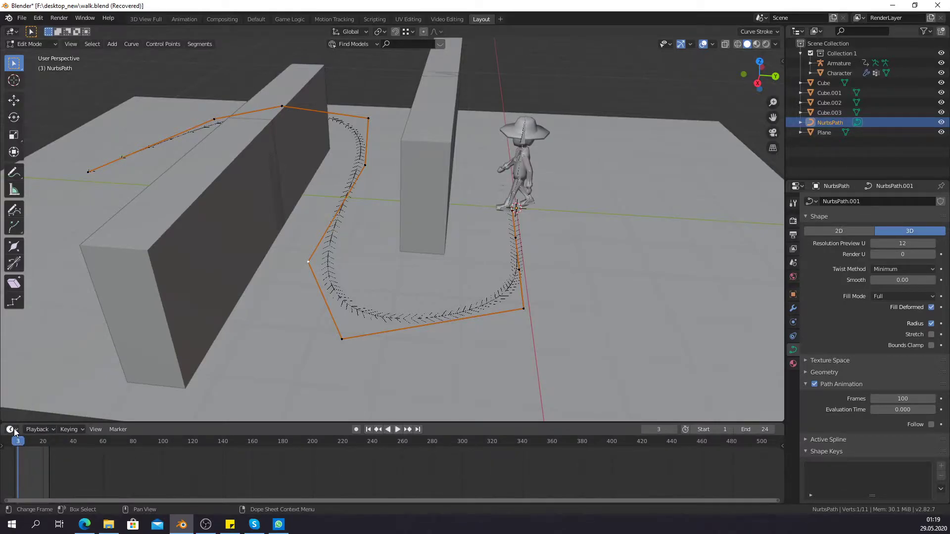
Turn the bottom area into an enlarged Dope Sheet Action Editor
left_click(11, 429)
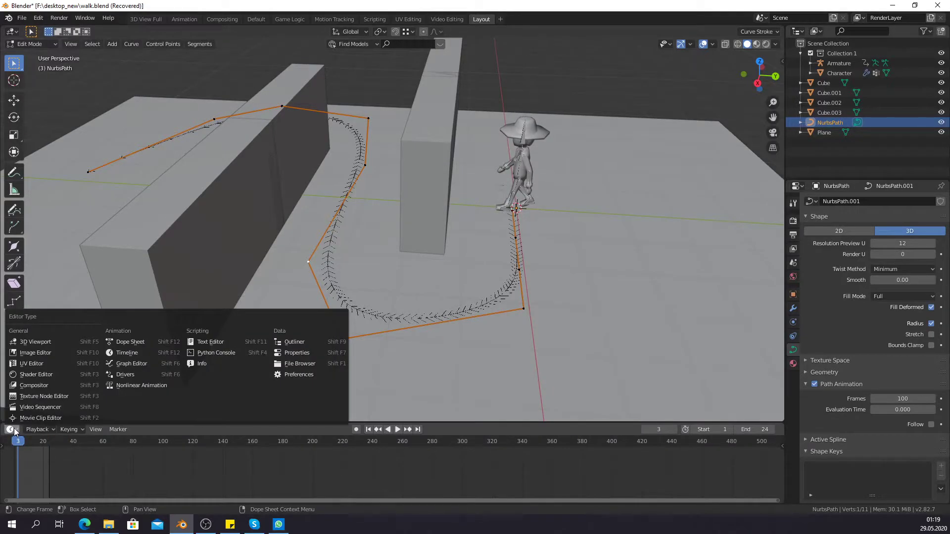
left_click(140, 343)
left_click(51, 430)
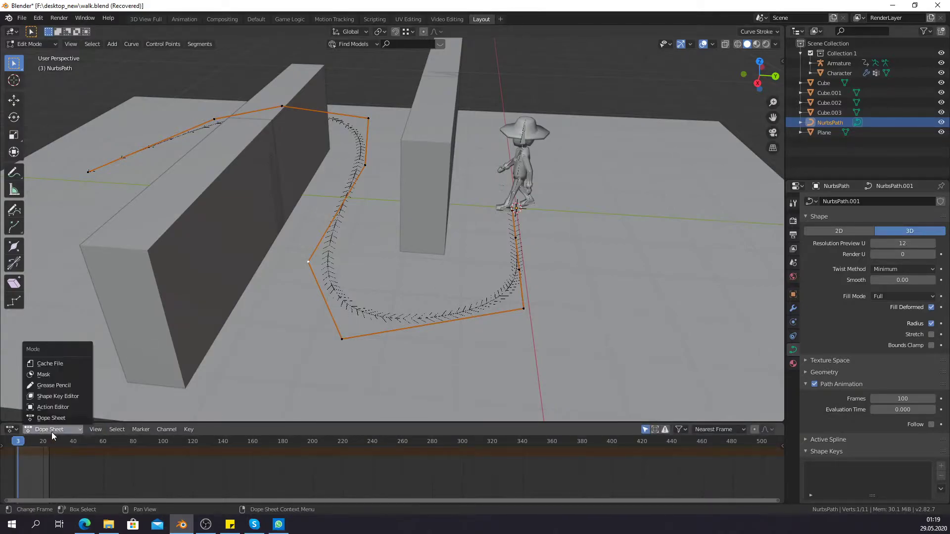
left_click(61, 406)
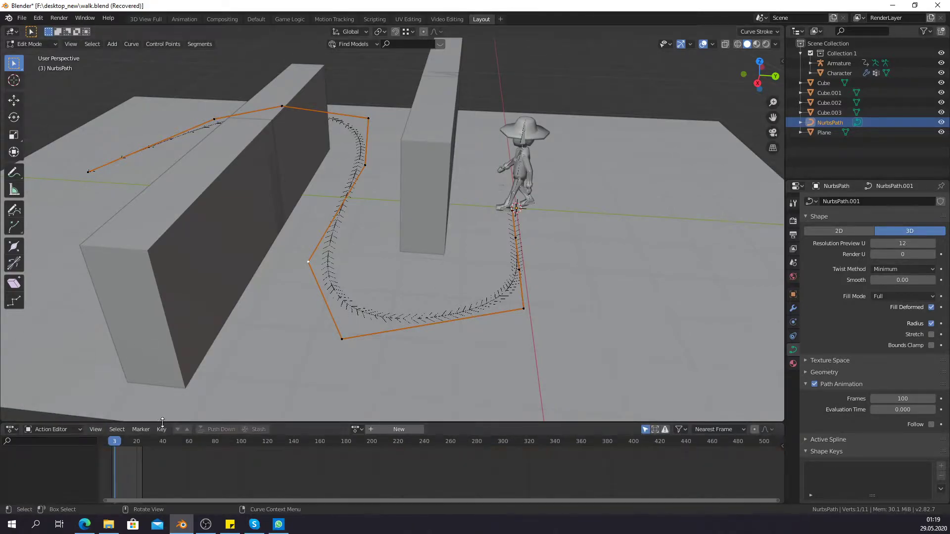
left_click_drag(164, 421, 163, 373)
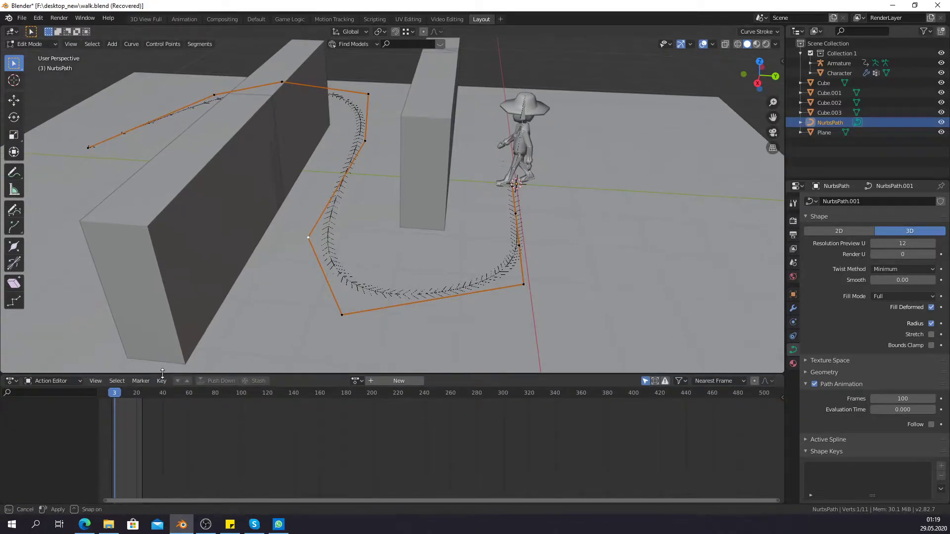
Put the Armature in Pose Mode and push the döngü action down to NLA
key("Tab")
left_click(522, 124)
scroll(528, 128, "up", 2)
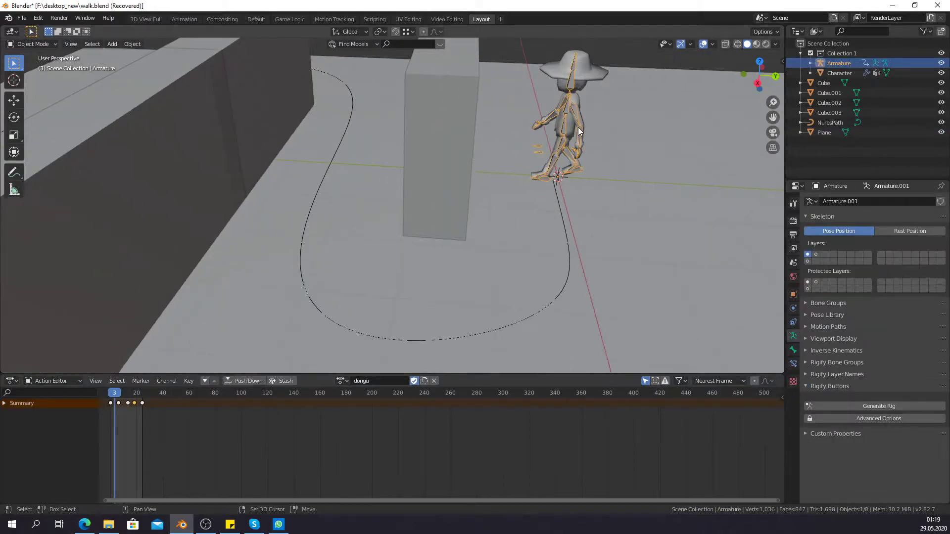
middle_click_drag(568, 102, 429, 208, "shift")
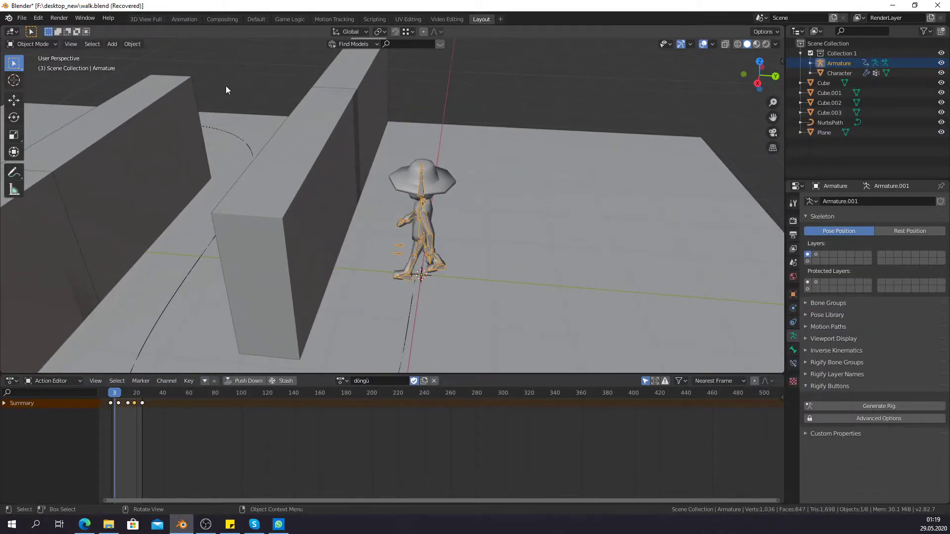
left_click(52, 44)
left_click(32, 77)
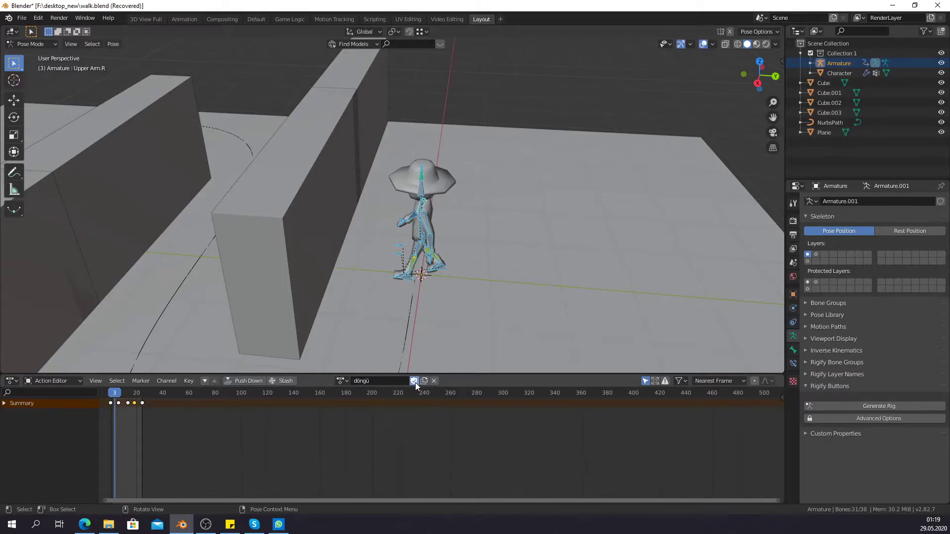
left_click(245, 379)
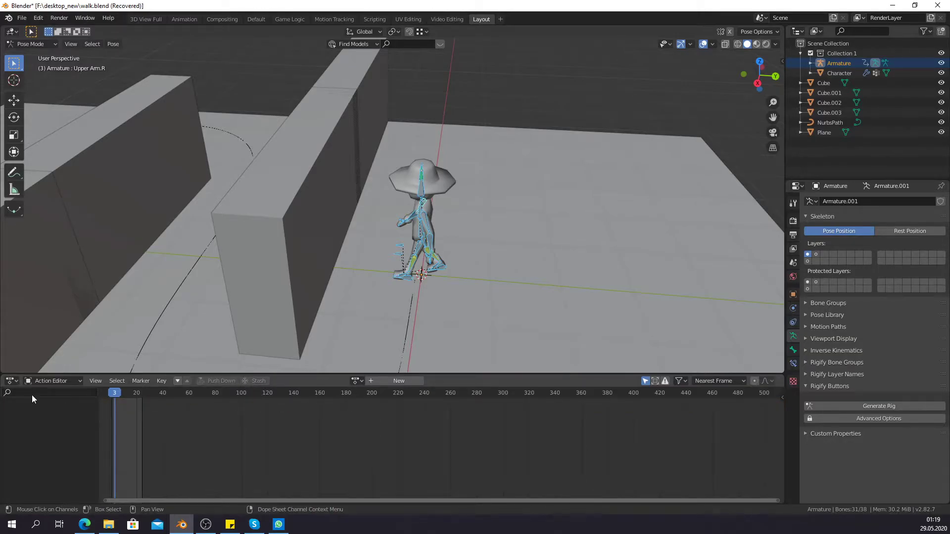
Try Nonlinear Animation and Dope Sheet editors, returning the bottom area to Timeline
left_click(10, 381)
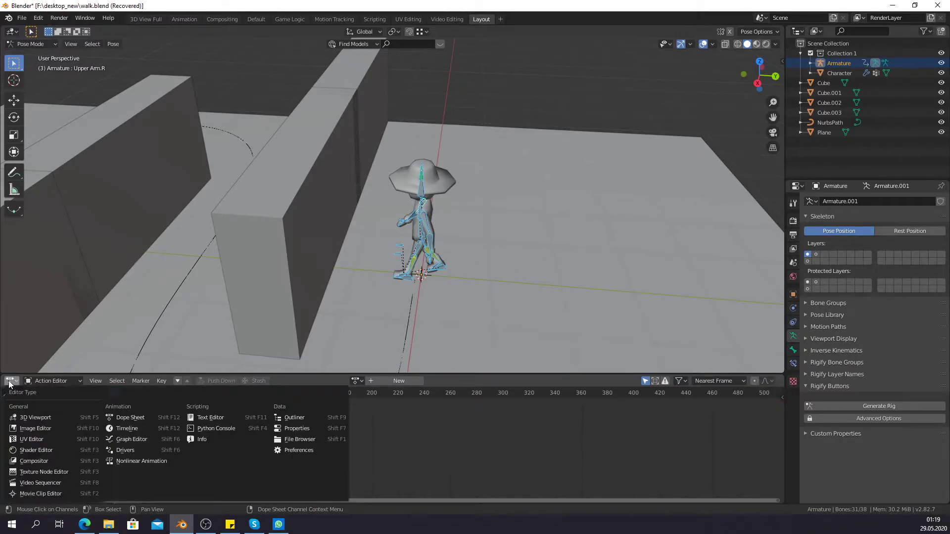
left_click(138, 464)
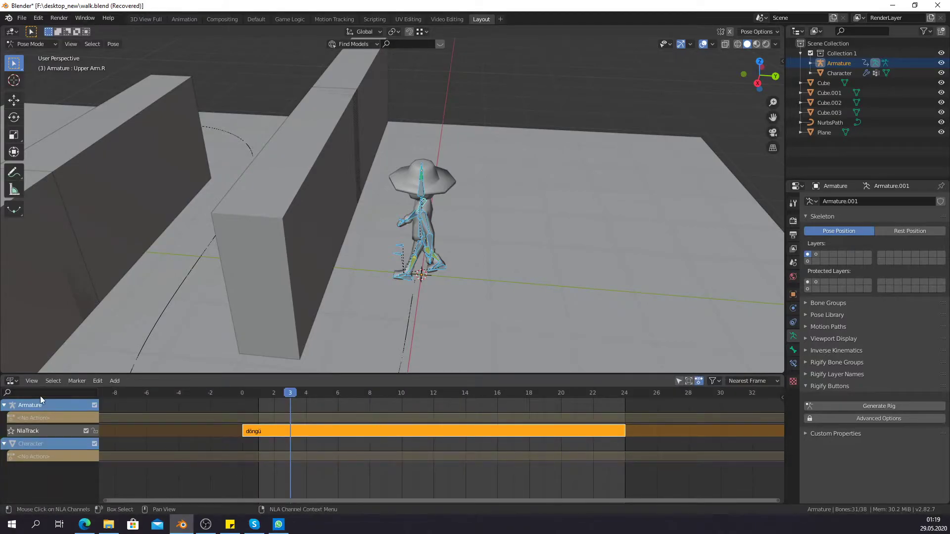
left_click(10, 381)
left_click(10, 381)
left_click(130, 418)
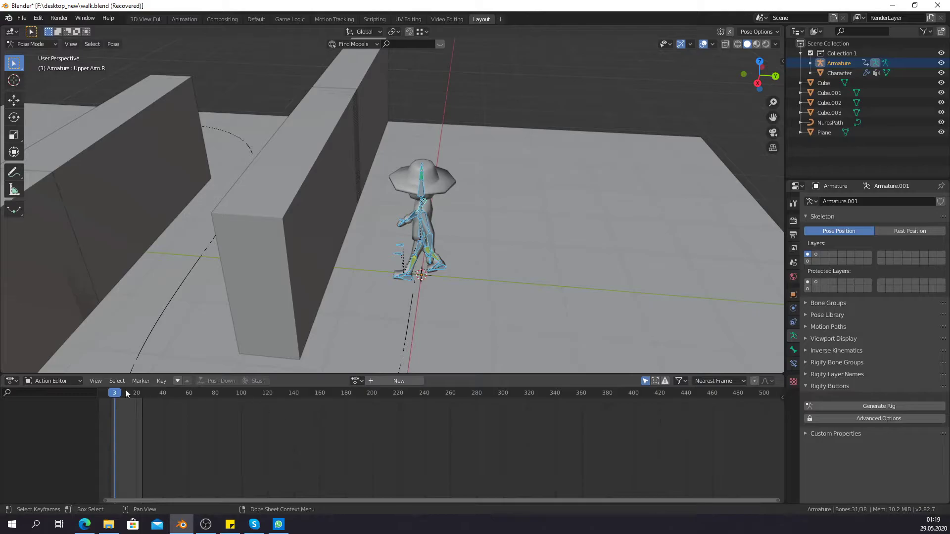
left_click(11, 381)
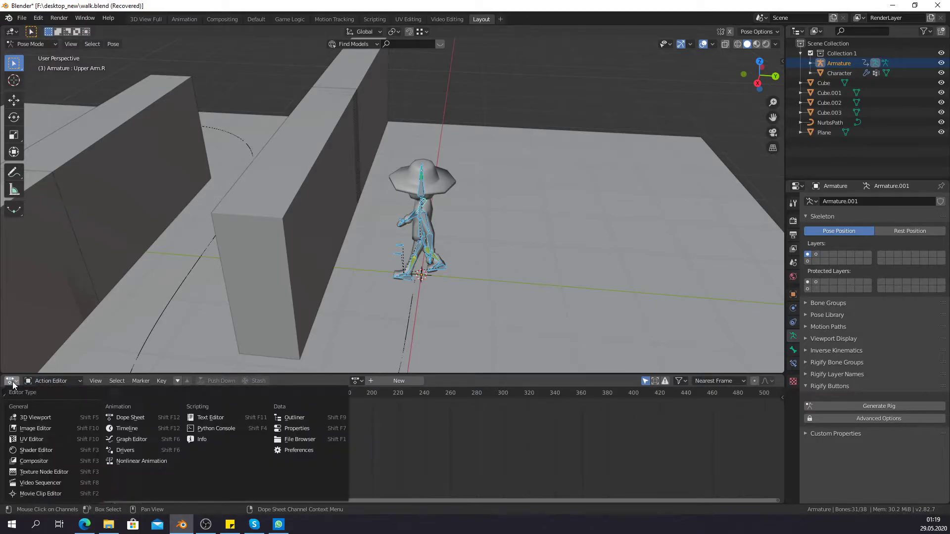
left_click(127, 428)
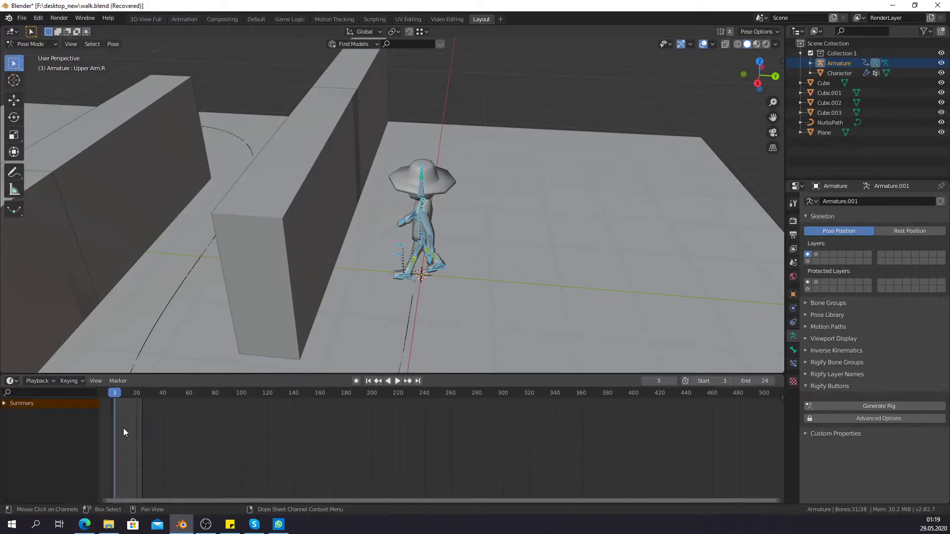
Set the scene end frame to 250 and show the Nonlinear Animation editor
left_click(756, 379)
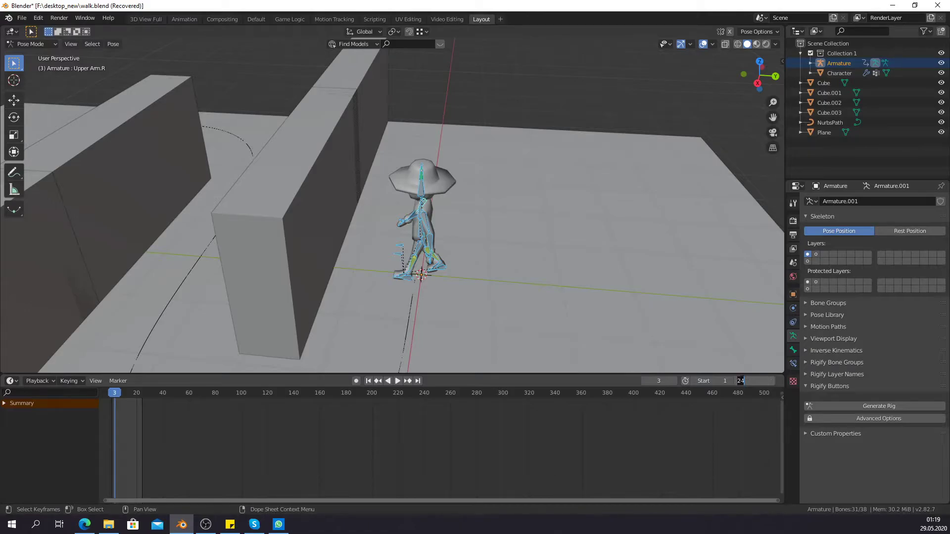
type("2")
key("Return")
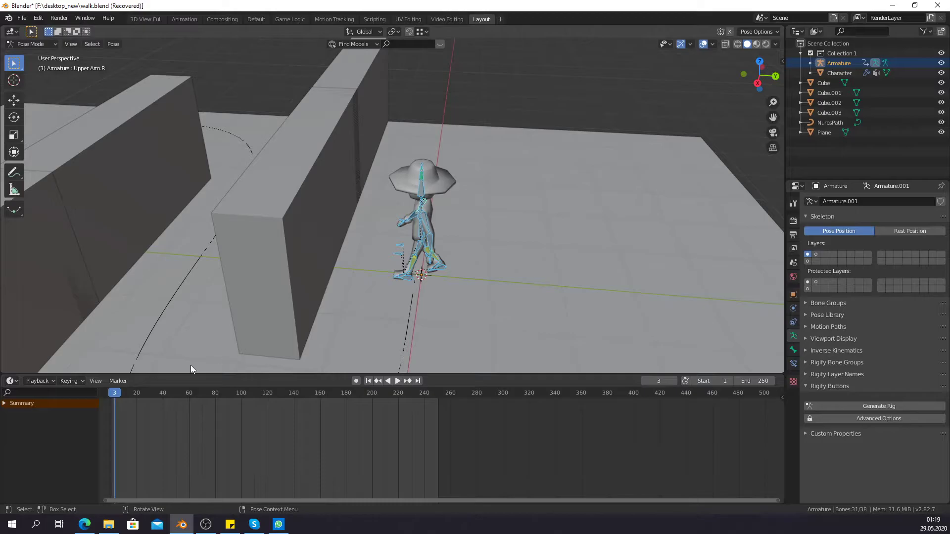
left_click(11, 380)
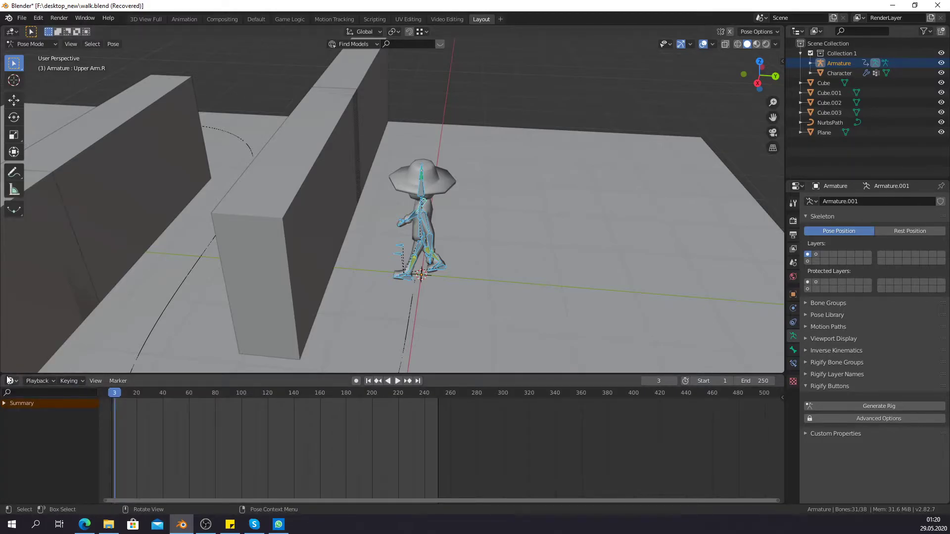
left_click(9, 379)
left_click(125, 461)
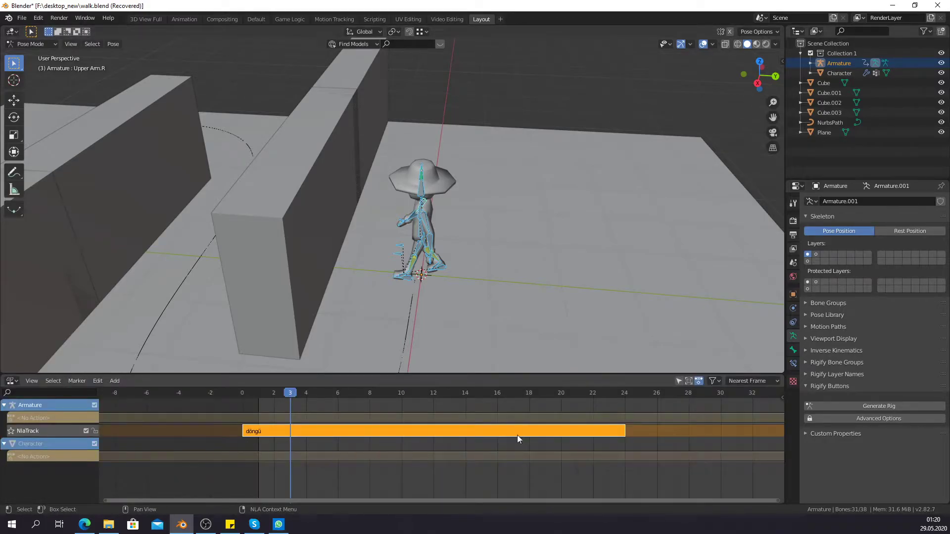
Open the NLA sidebar and scroll to the döngü strip's Playback Settings
scroll(517, 434, "down", 3)
scroll(551, 428, "down", 2)
scroll(597, 435, "down", 2)
scroll(496, 447, "down", 2)
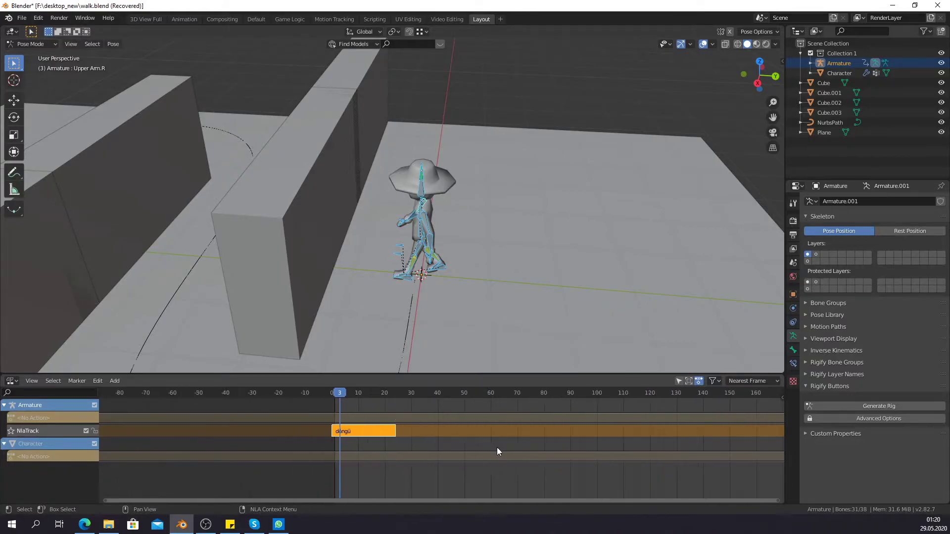
scroll(496, 447, "down", 3, "ctrl")
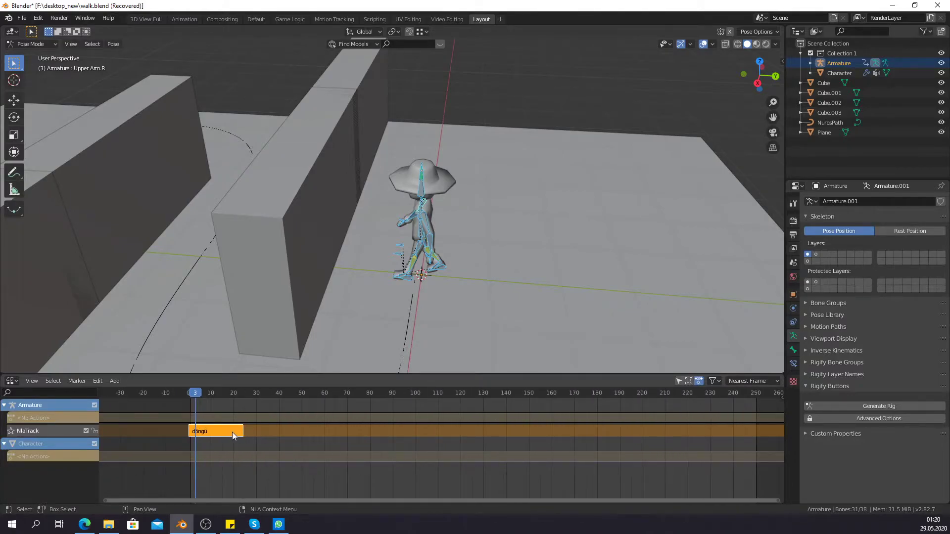
key("n")
scroll(717, 435, "down", 2)
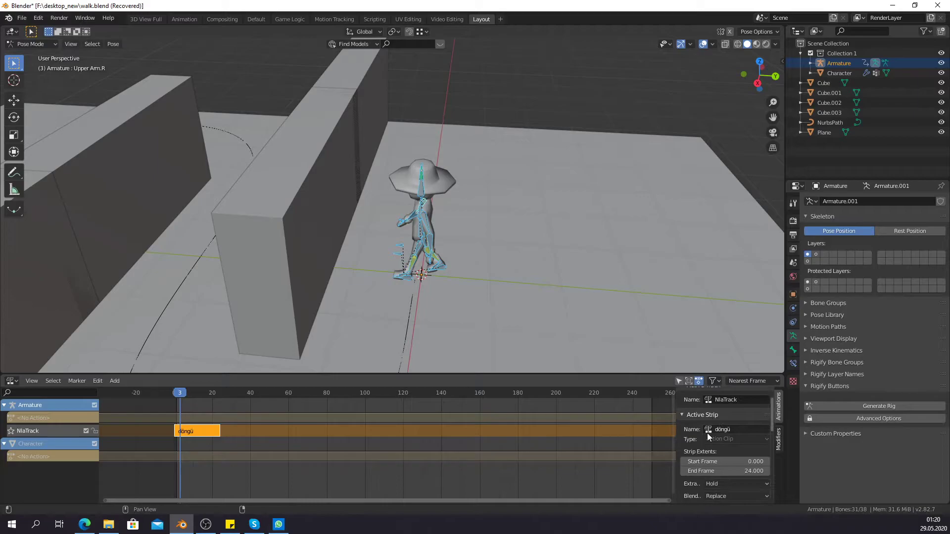
scroll(708, 432, "down", 1)
scroll(716, 456, "down", 1)
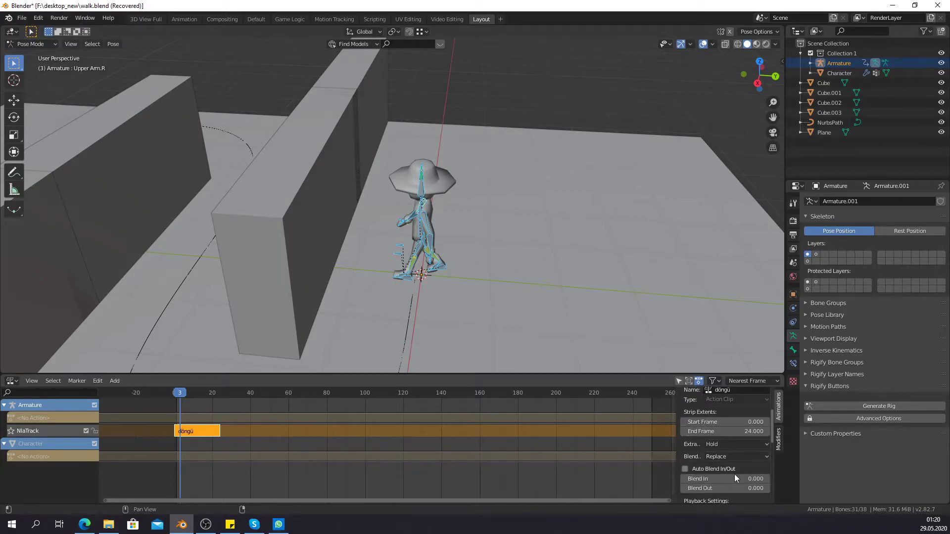
scroll(734, 476, "down", 1)
scroll(727, 472, "down", 1)
scroll(725, 471, "down", 2)
scroll(726, 471, "down", 1)
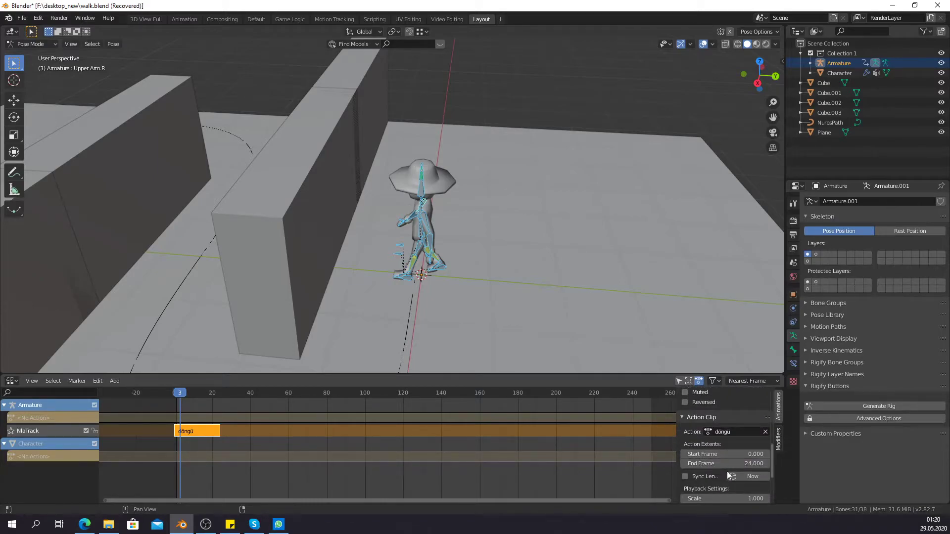
scroll(726, 471, "down", 1)
scroll(728, 468, "down", 1)
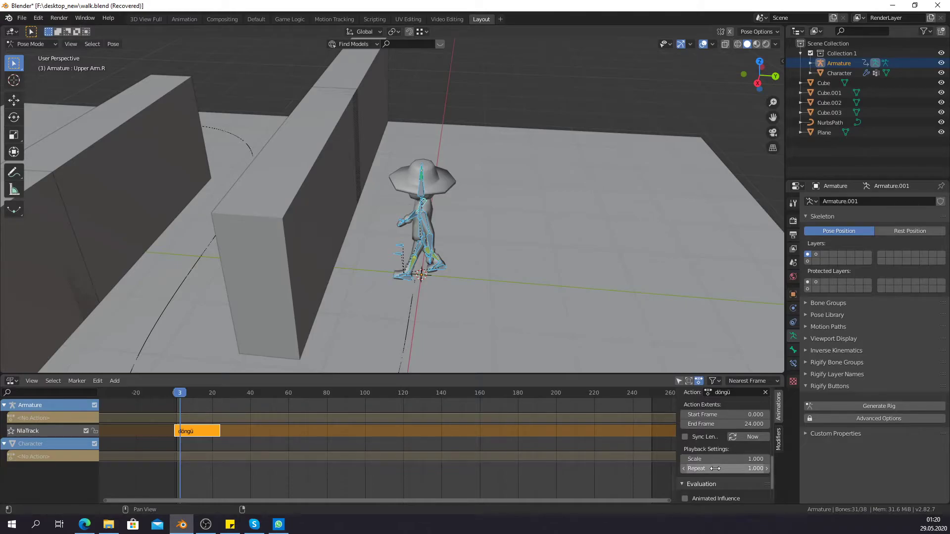
Set the strip's Repeat to 10 so the walk runs to about frame 240
left_click_drag(715, 468, 757, 469)
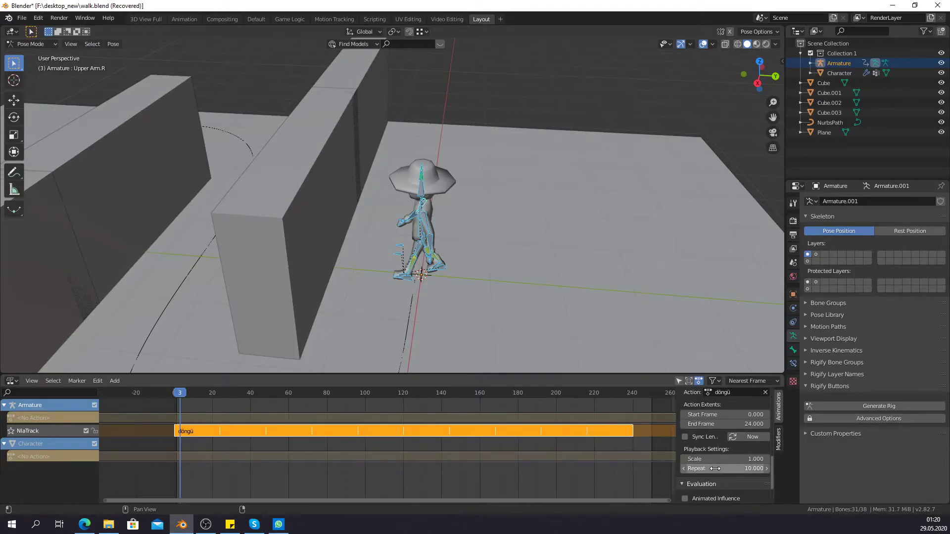
left_click(766, 469)
left_click(685, 469)
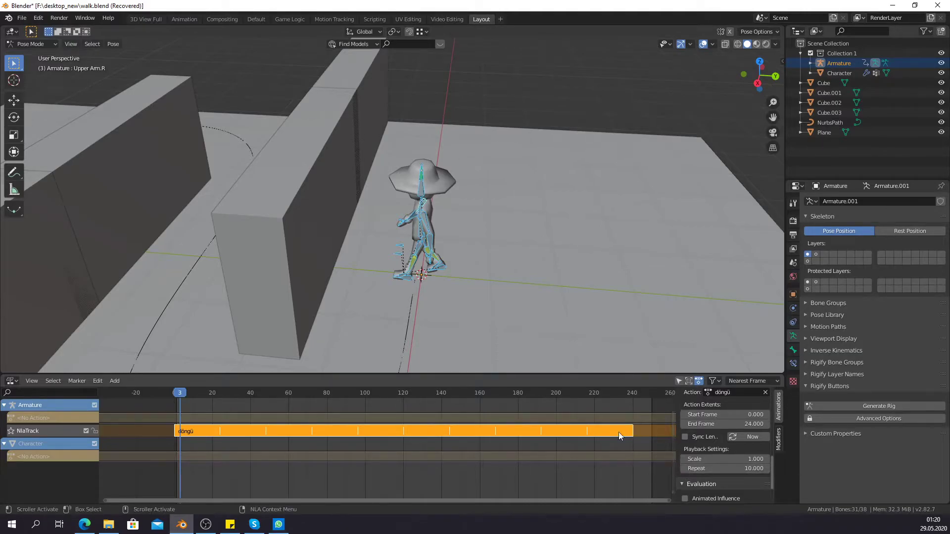
scroll(655, 411, "up", 1)
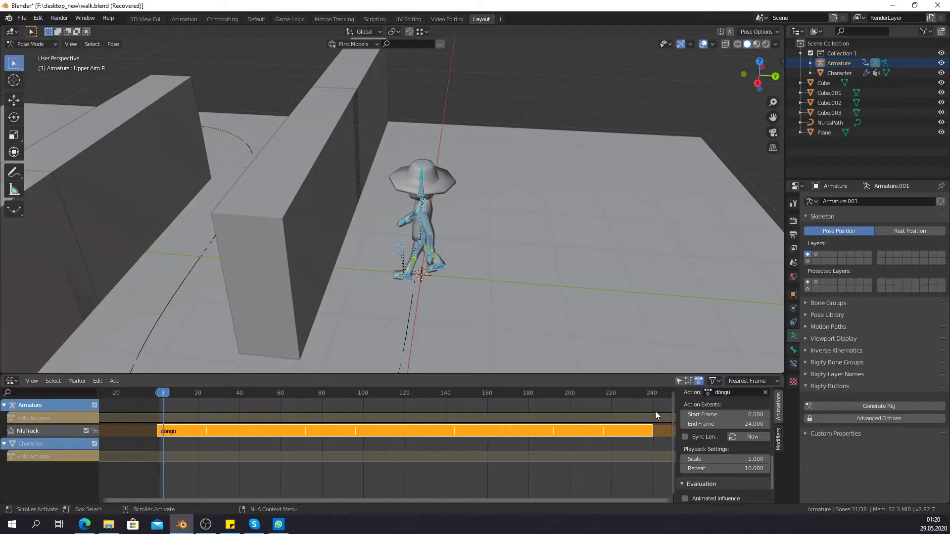
scroll(653, 409, "down", 1)
Set the scene's Frame End to 240 in Output Properties
left_click(793, 221)
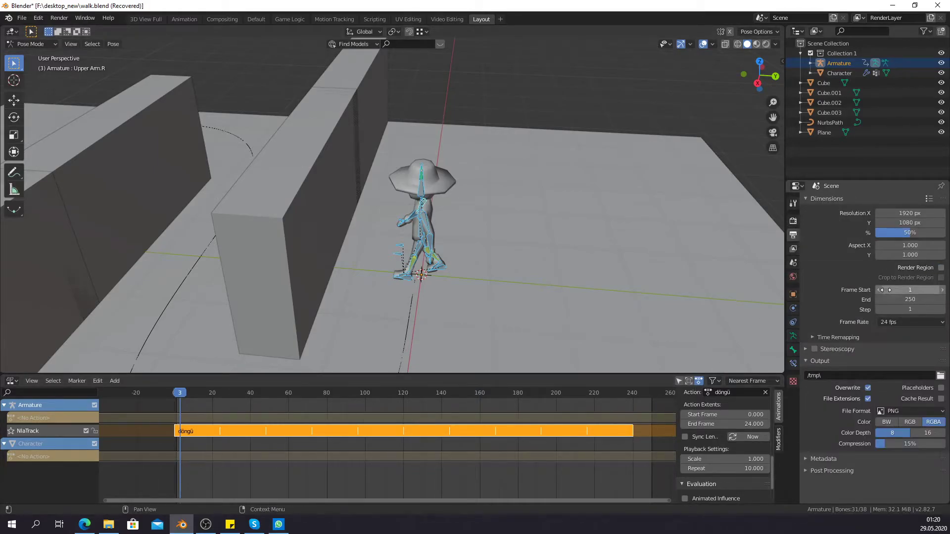
left_click(913, 300)
type("240")
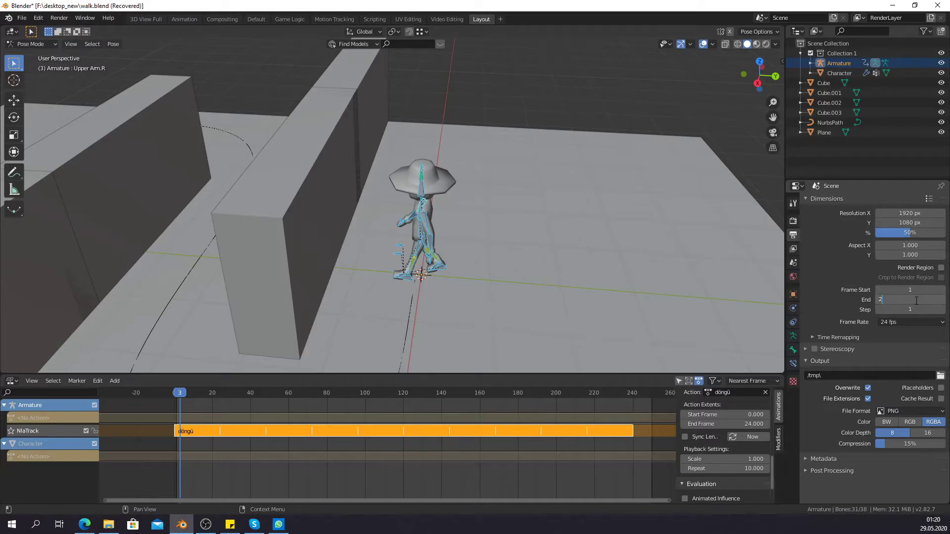
key("Return")
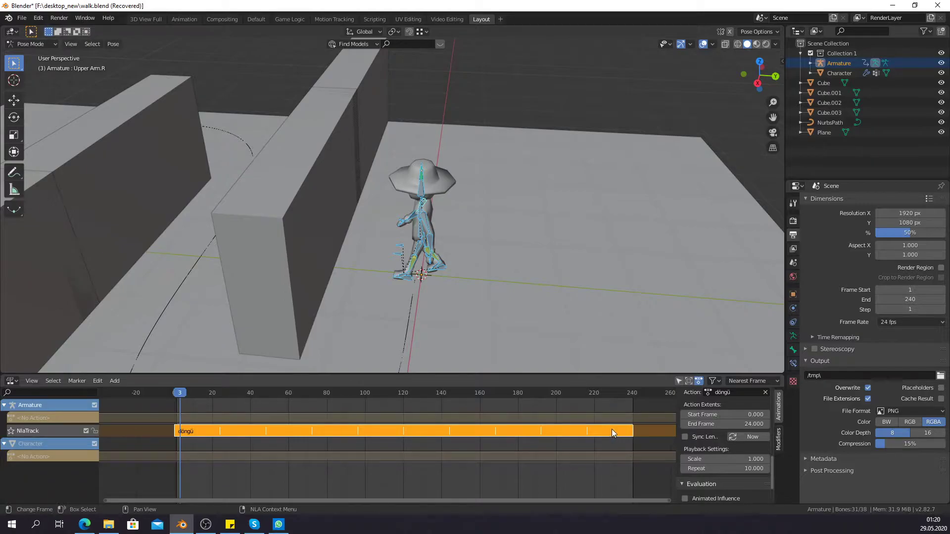
Play and stop the walk animation, viewing the character from several angles
middle_click_drag(371, 302, 414, 258)
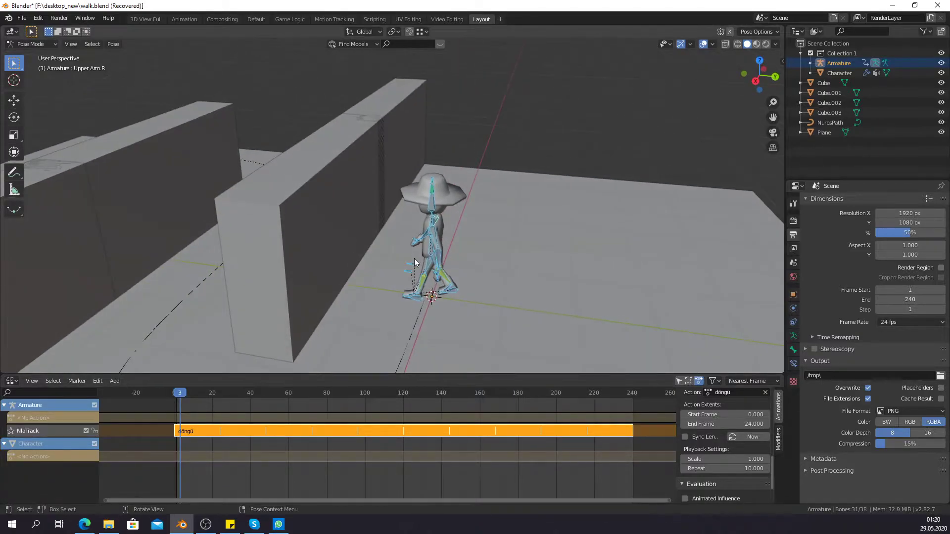
key("space")
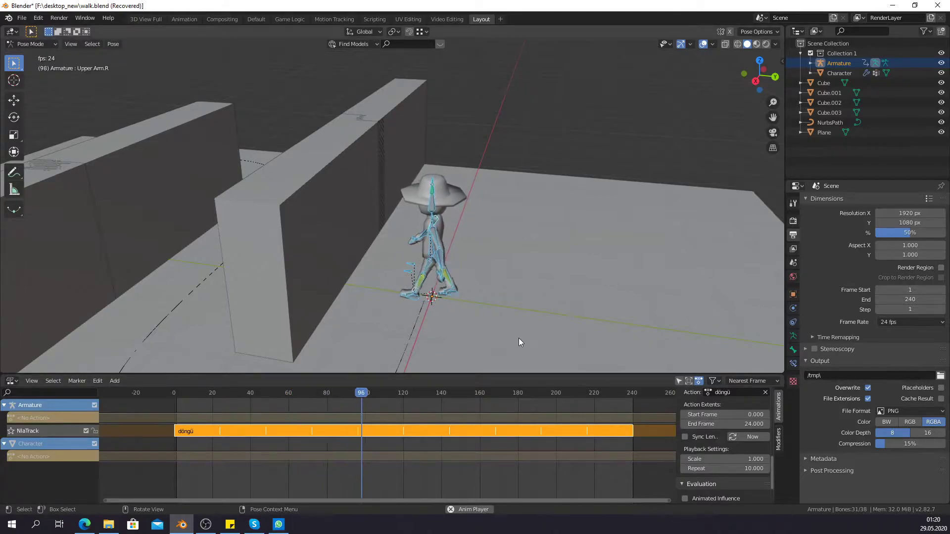
key("space")
middle_click_drag(464, 305, 277, 212)
mouse_move(237, 248)
middle_mouse_down()
mouse_move(212, 184)
mouse_move(308, 234)
middle_mouse_up()
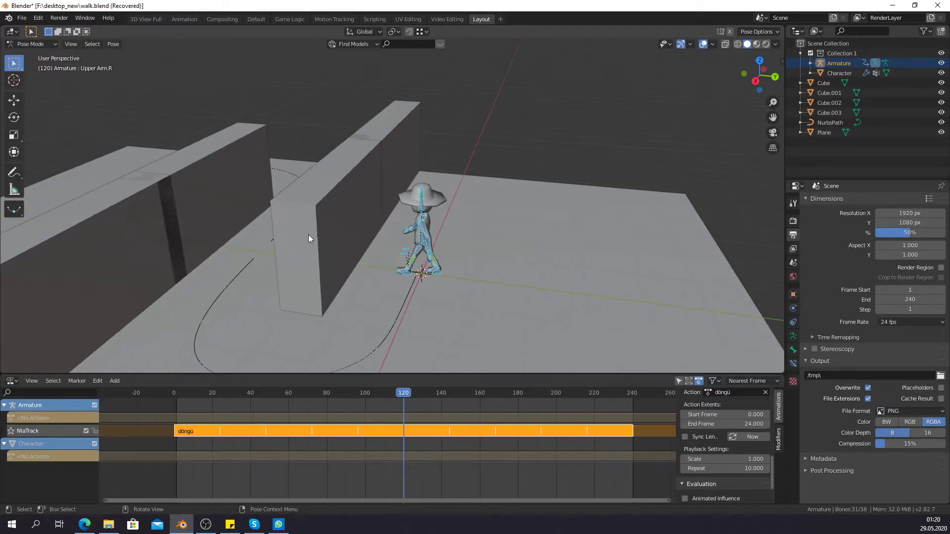
Switch the bottom area back to the timeline and make the 3D view taller
left_click(11, 381)
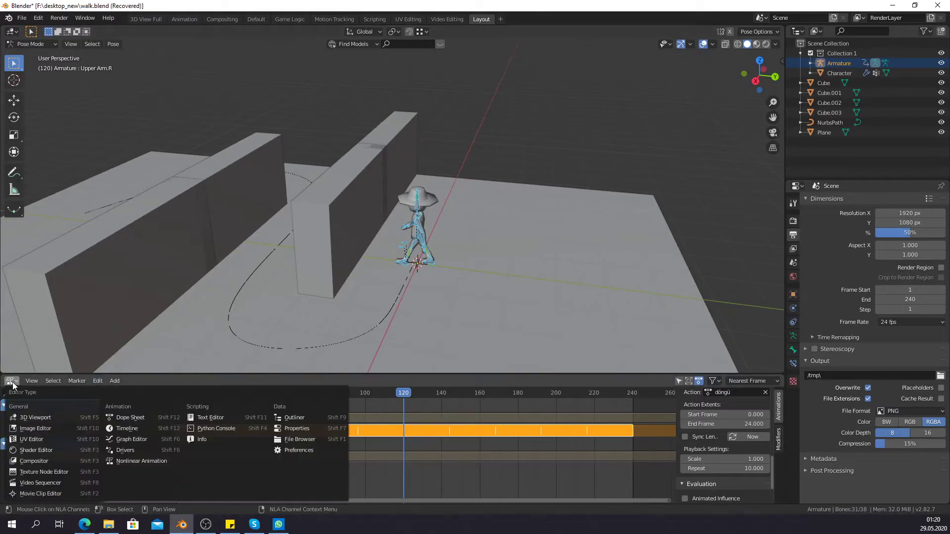
left_click(11, 381)
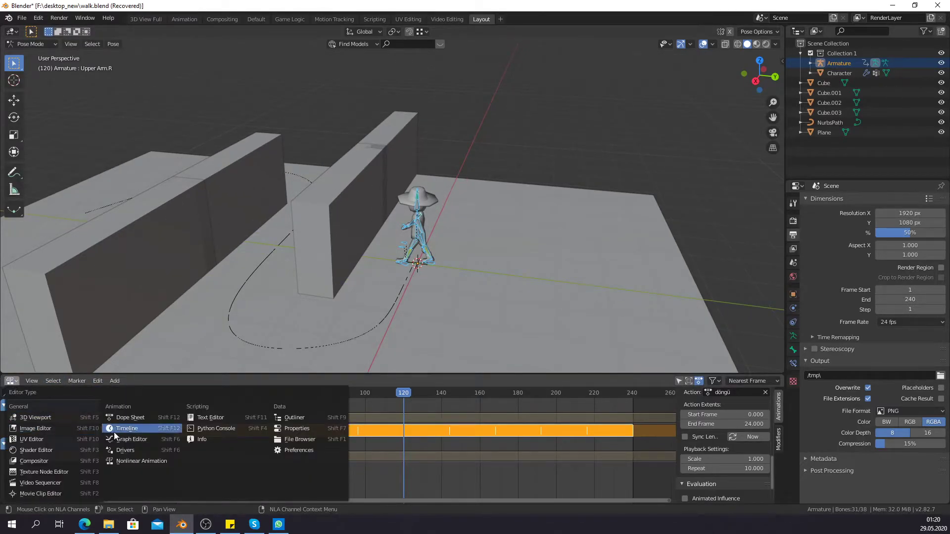
left_click(131, 434)
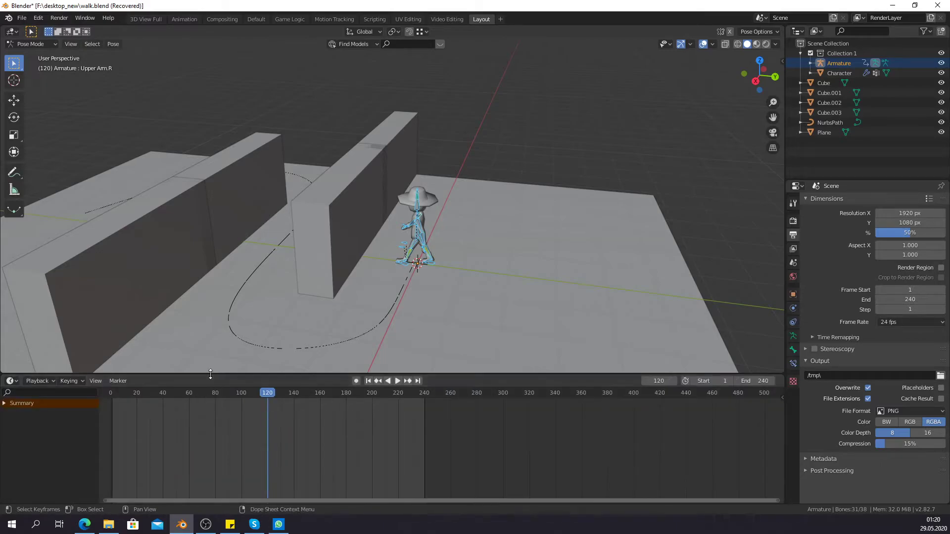
left_click_drag(211, 374, 213, 430)
scroll(373, 309, "up", 2)
scroll(411, 310, "up", 1)
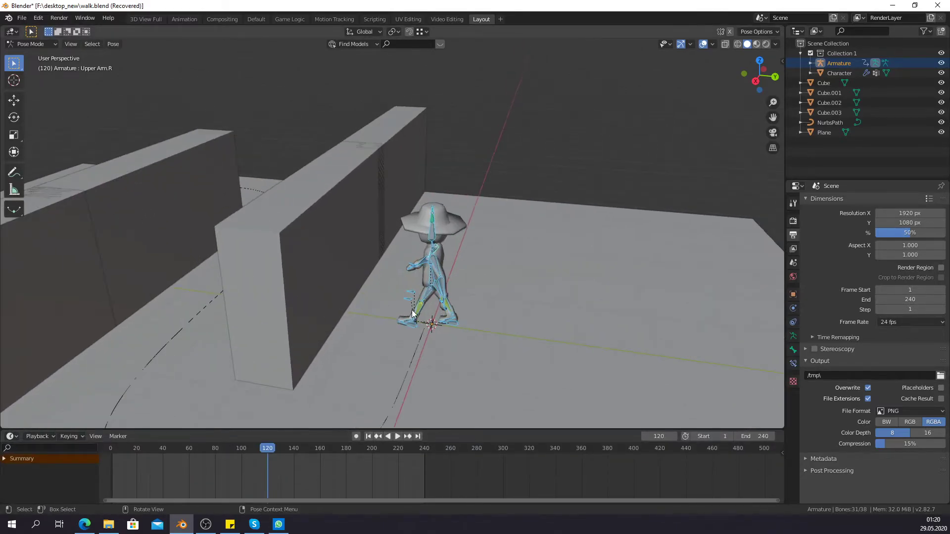
Return to object mode, reselect the armature, and switch to wireframe shading
left_click(31, 43)
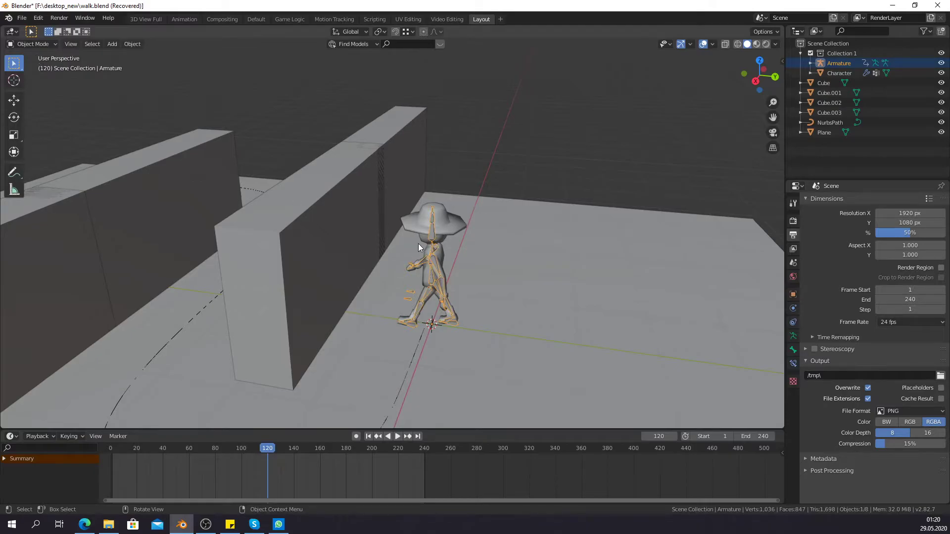
scroll(452, 319, "up", 2)
middle_click_drag(452, 319, 436, 229, "shift")
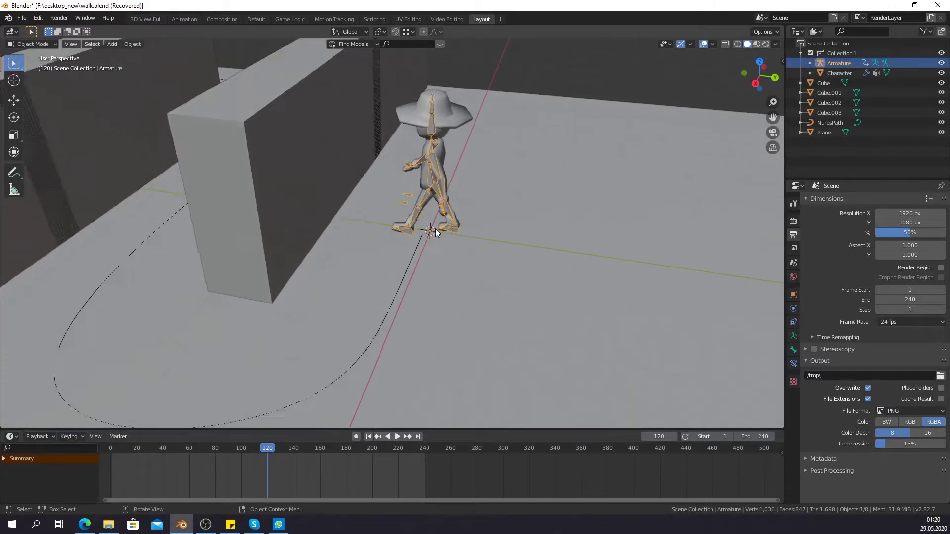
scroll(426, 252, "up", 3)
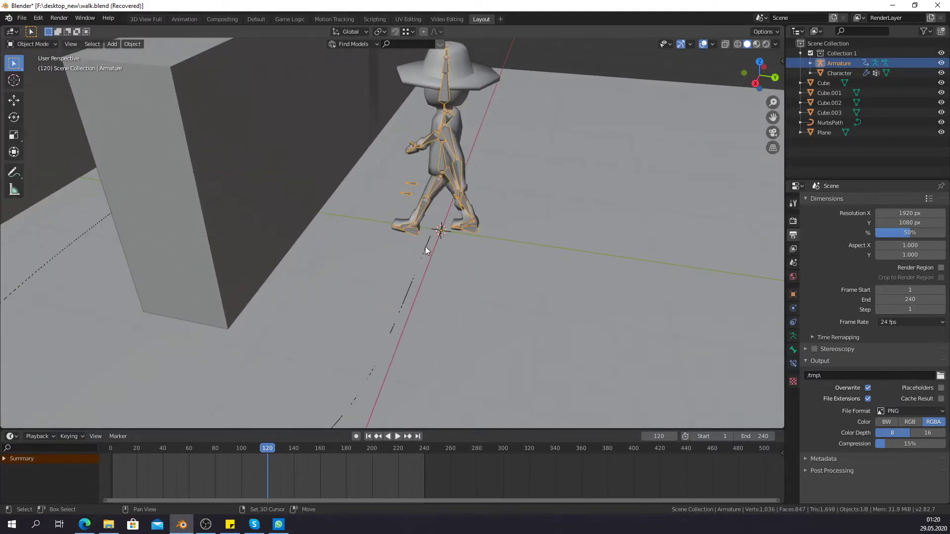
left_click(425, 246, "shift")
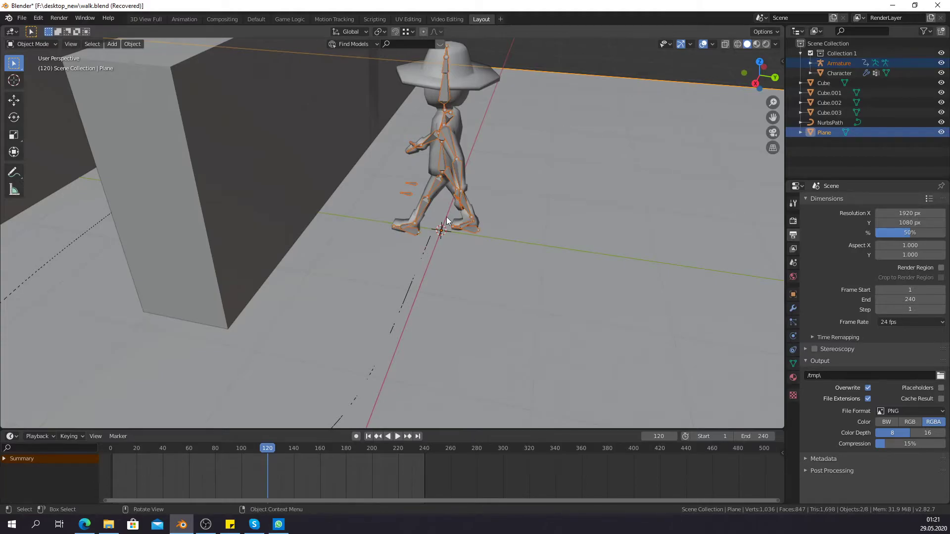
left_click(440, 93)
key("z")
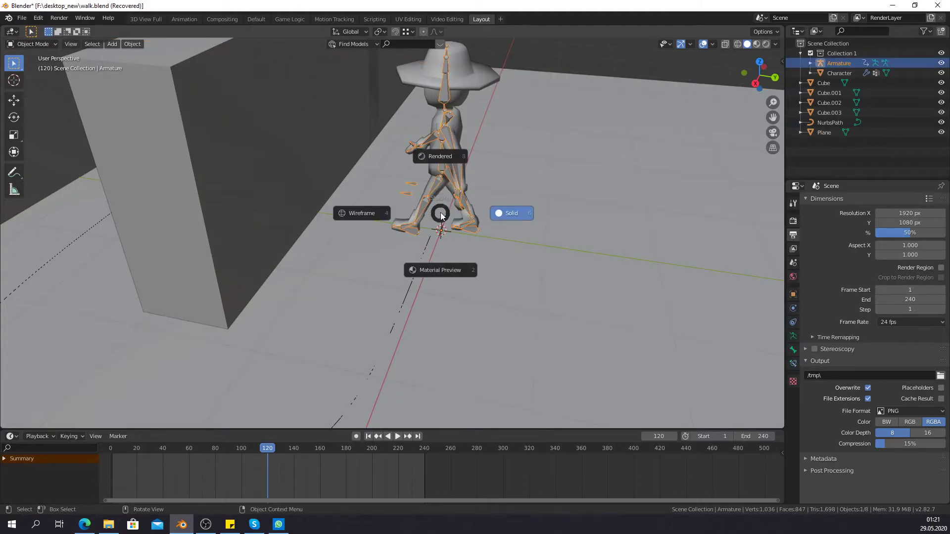
left_click(361, 214)
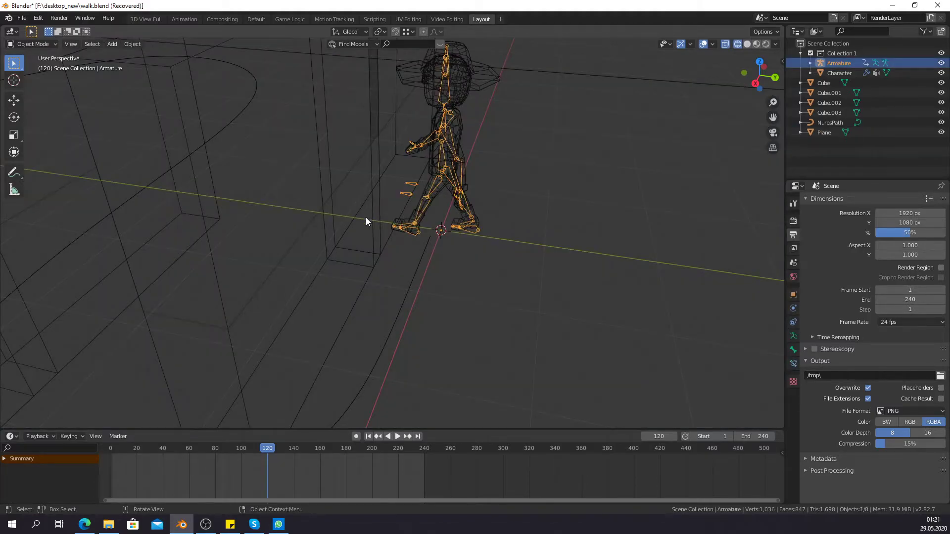
Select the armature with the NurbsPath active, then restore solid shading
left_click(445, 88)
left_click(447, 132)
left_click(405, 297, "shift")
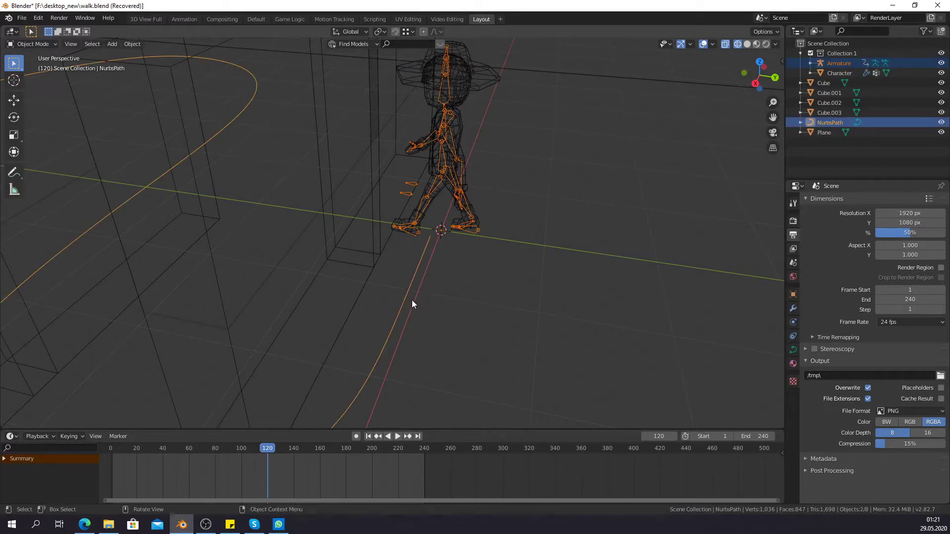
key("z")
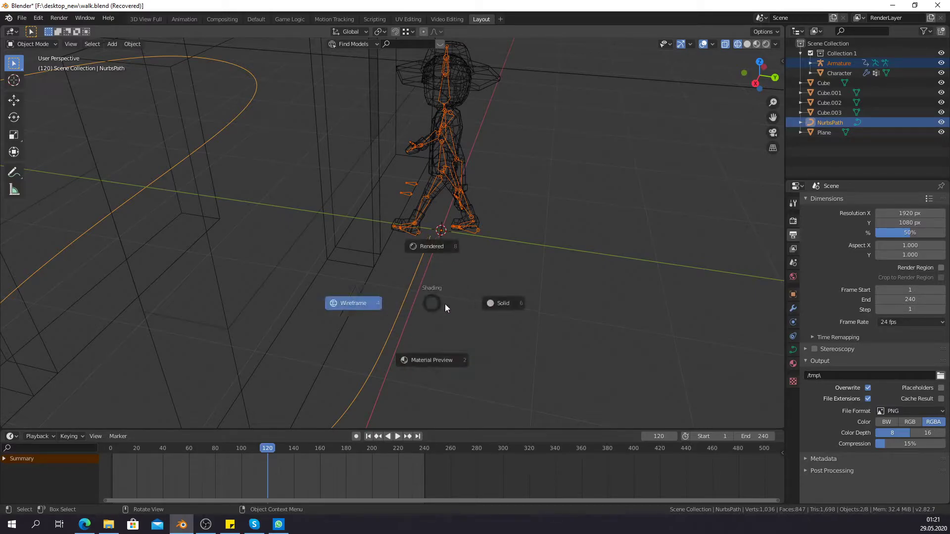
left_click(512, 302)
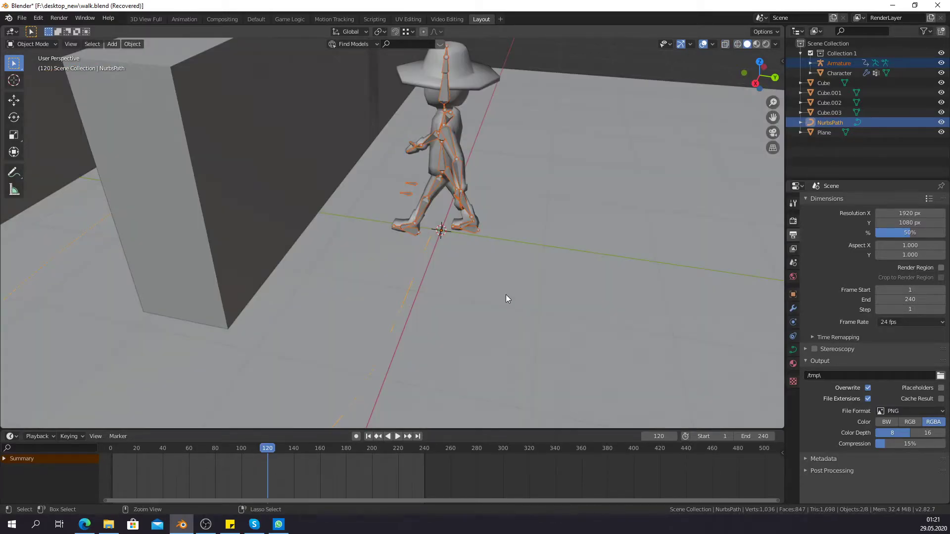
Parent the armature to the NurbsPath with a Path Constraint and scrub the frames
key("ctrl+p")
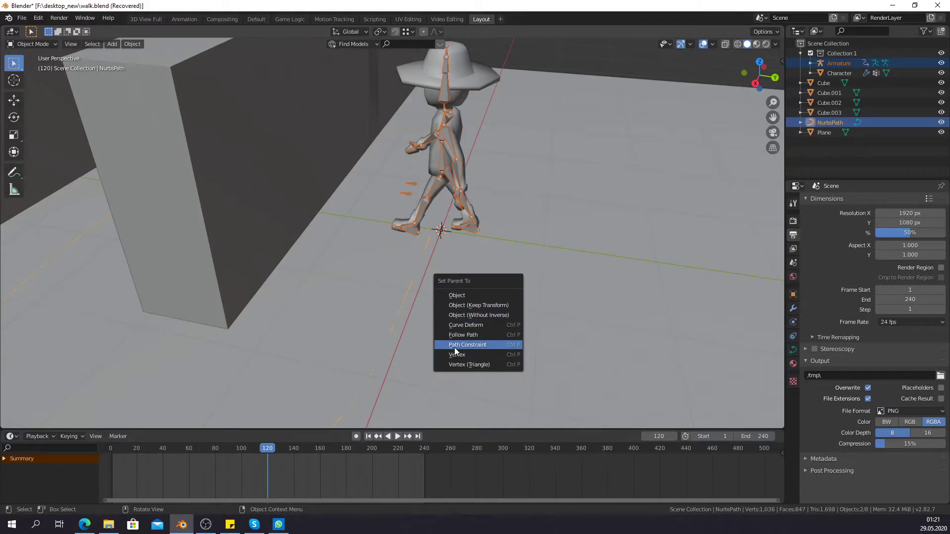
left_click(493, 345)
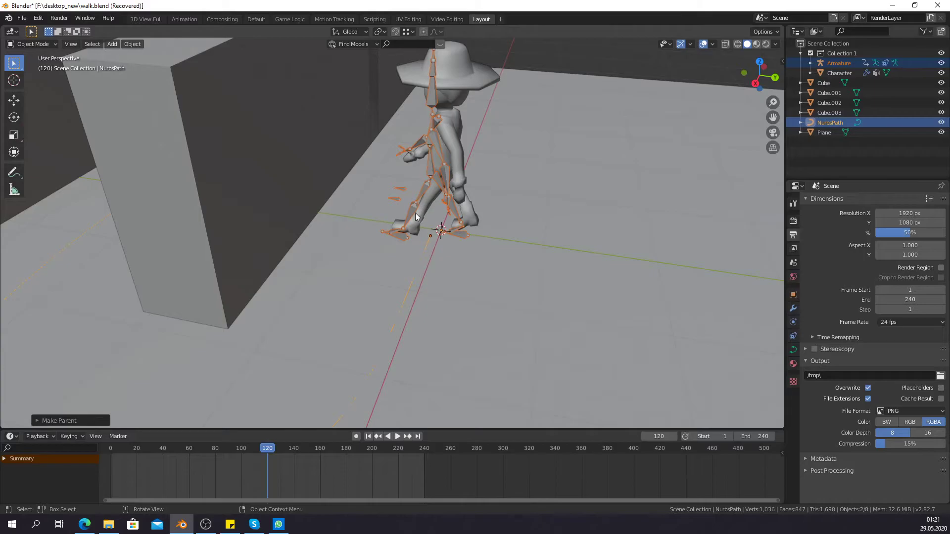
middle_click_drag(391, 229, 402, 239)
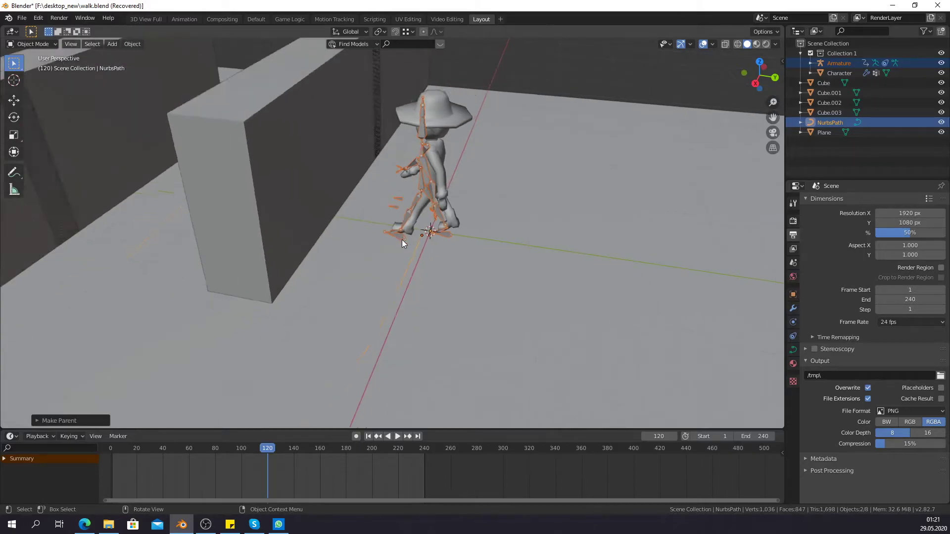
mouse_move(263, 447)
left_mouse_down()
mouse_move(358, 446)
mouse_move(118, 453)
mouse_move(145, 452)
left_mouse_up()
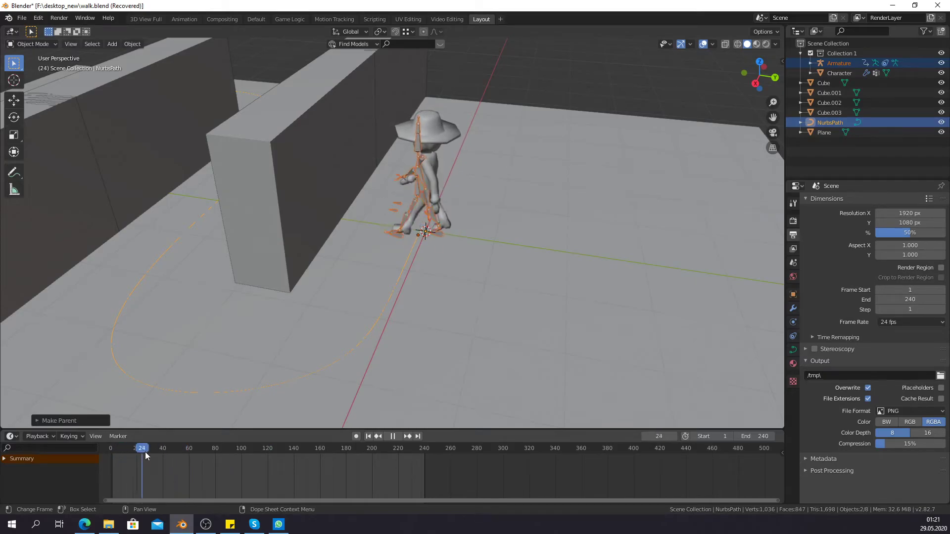
key("space")
Select the armature alone and show its Object Constraint properties
left_click(418, 144)
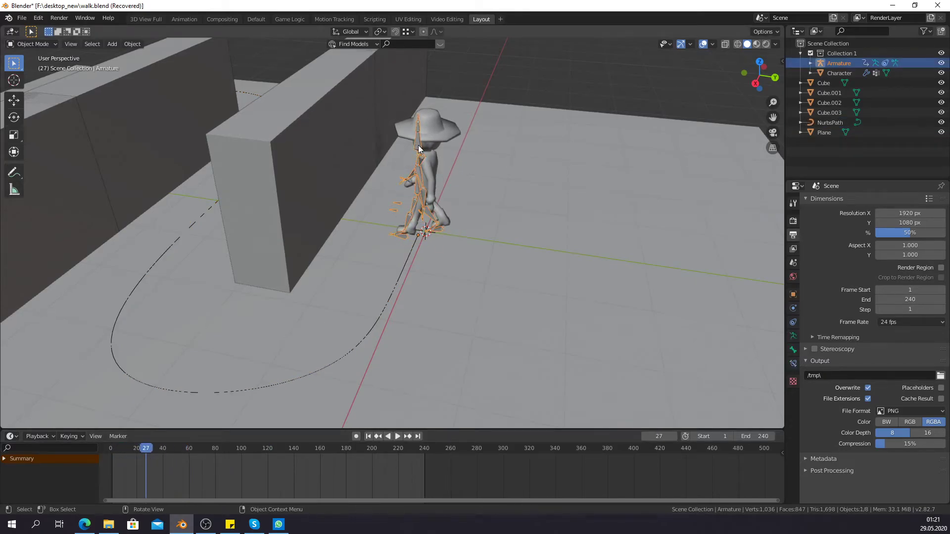
left_click(794, 362)
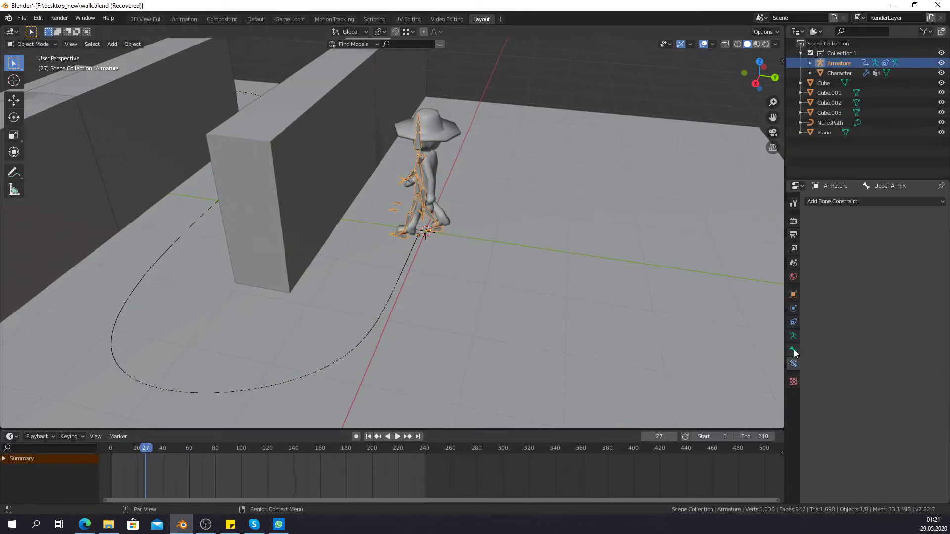
left_click(793, 323)
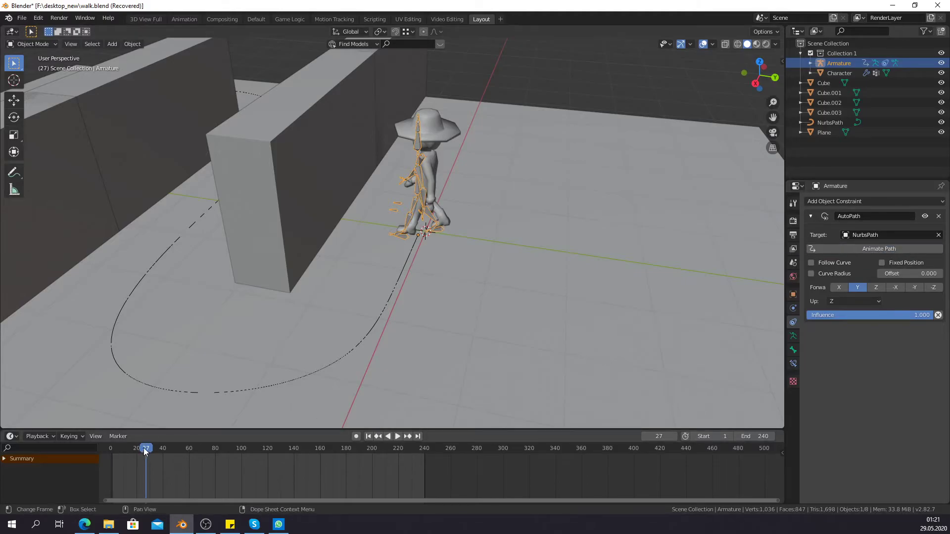
Play and scrub the armature moving along the path, then rewind the playhead to frame 0
key("space")
left_click_drag(179, 448, 111, 448)
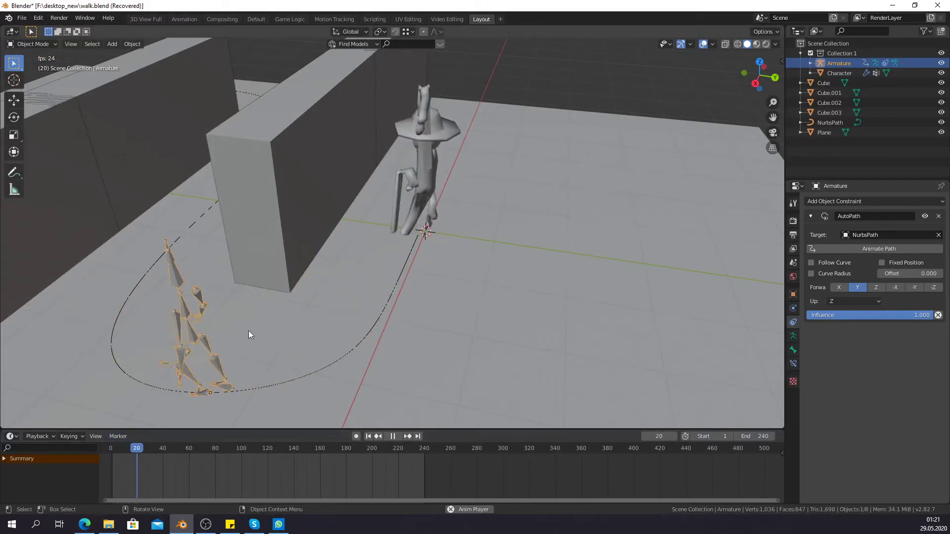
key("space")
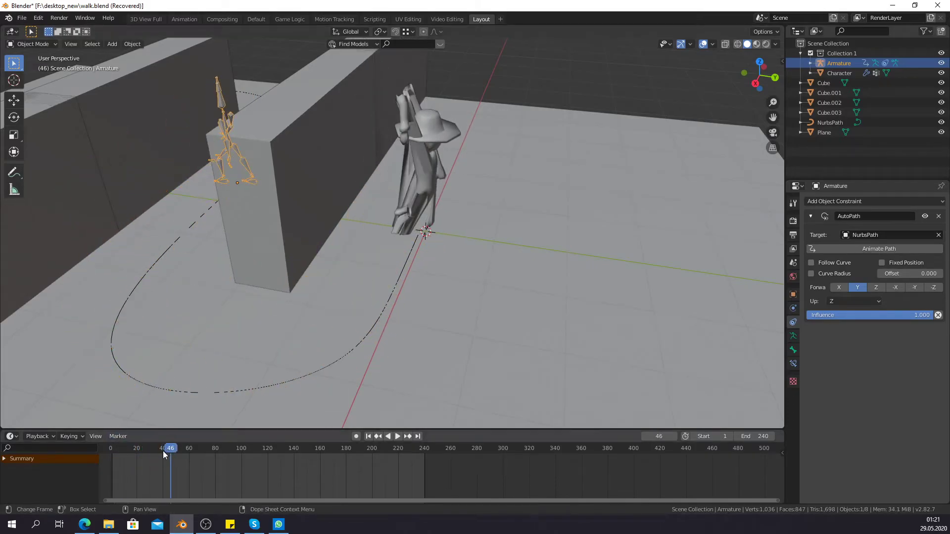
left_click_drag(162, 450, 112, 450)
middle_click_drag(425, 237, 442, 224)
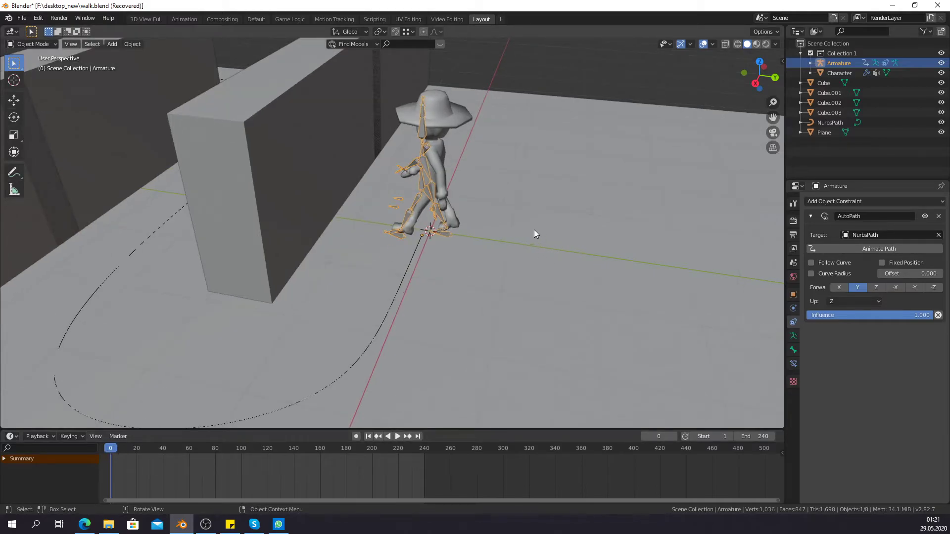
Delete the armature's AutoPath constraint, zoom in, and try moving the armature
left_click(939, 216)
scroll(532, 171, "up", 1)
scroll(497, 218, "up", 1)
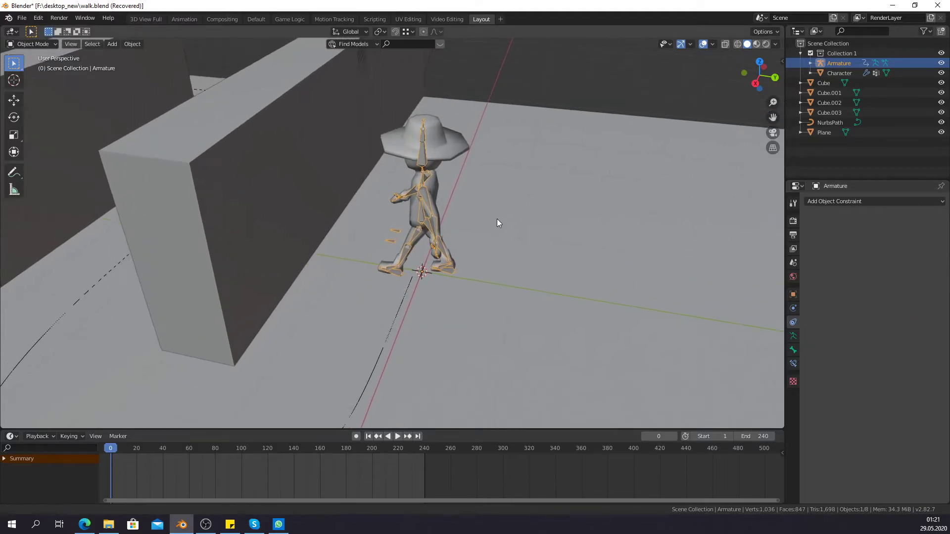
scroll(490, 221, "up", 1)
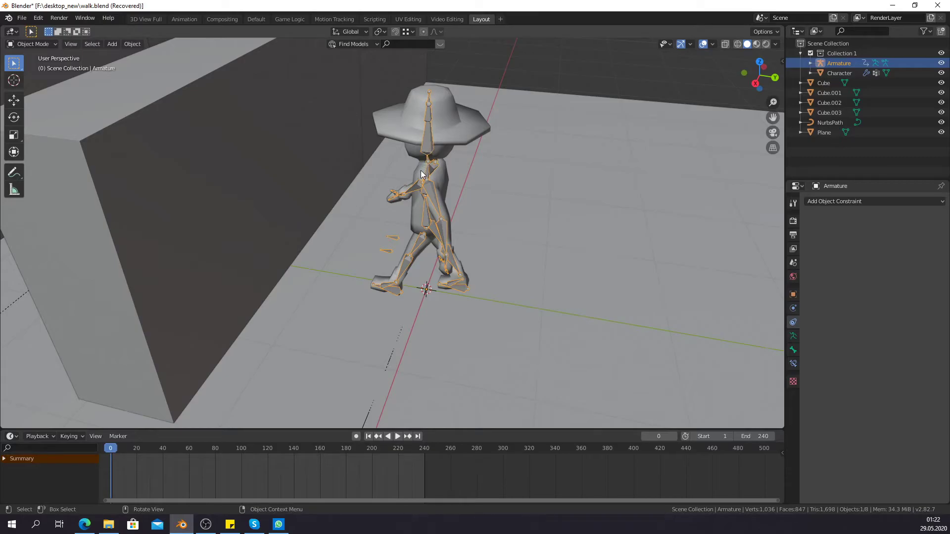
key("g")
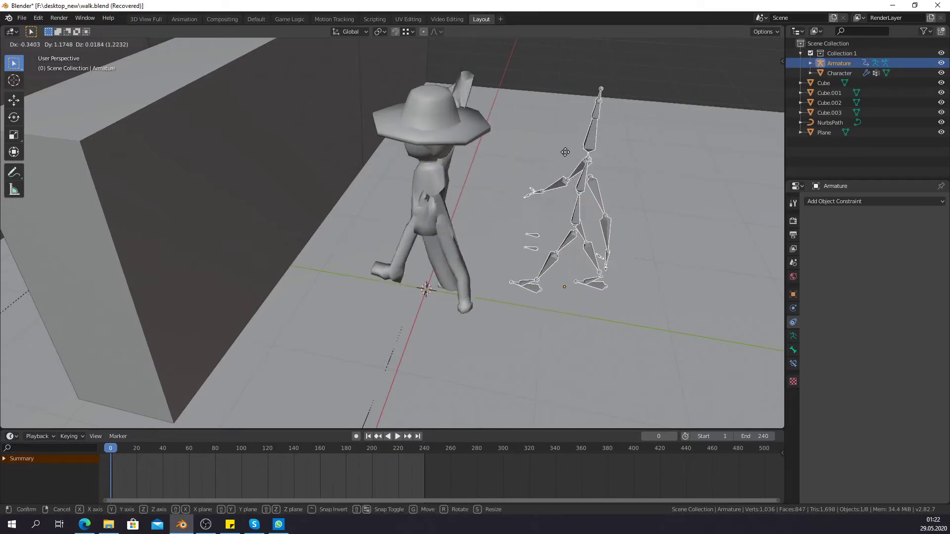
right_click(447, 149)
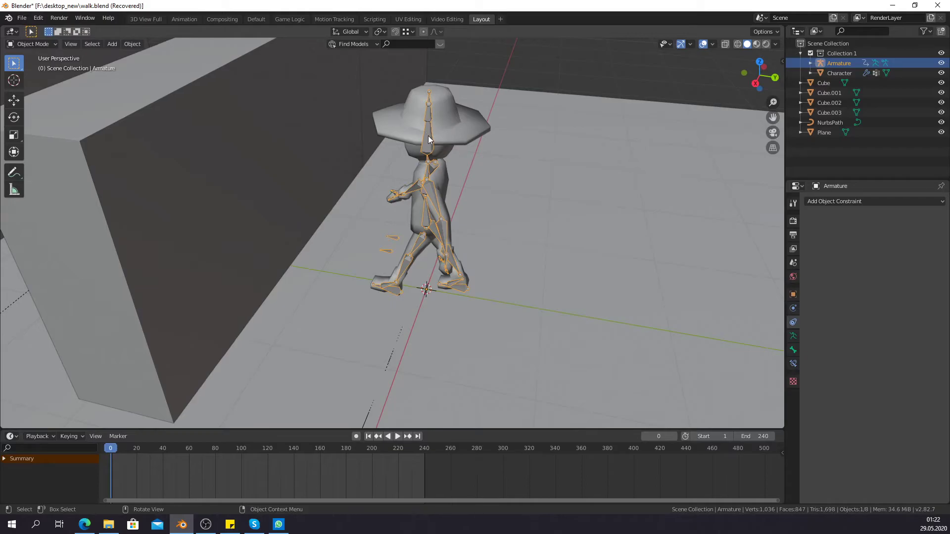
Select the character mesh, then add the armature as the active object
left_click(446, 117, "shift")
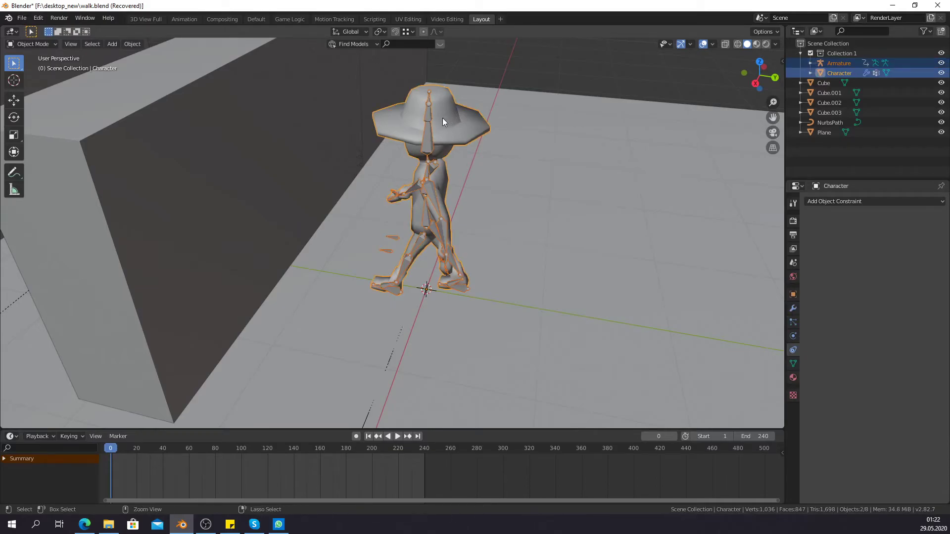
key("ctrl+p")
left_click(445, 117)
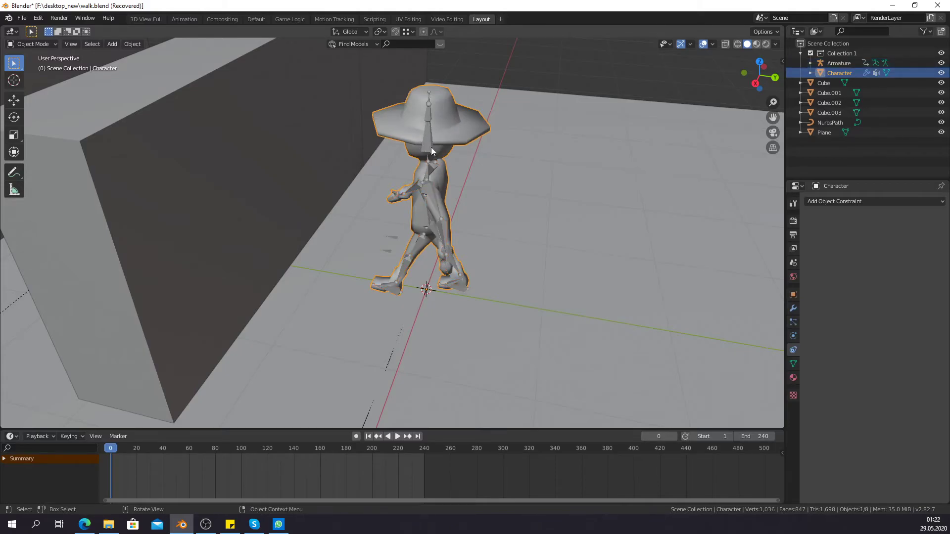
key("shift")
left_click(427, 133, "shift")
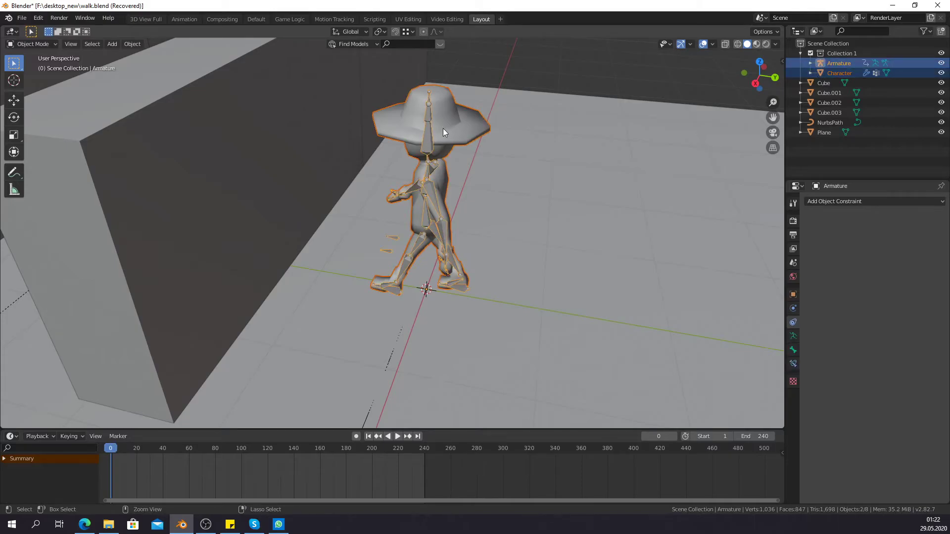
Parent the character to the armature With Automatic Weights and test-move the armature
key("ctrl+p")
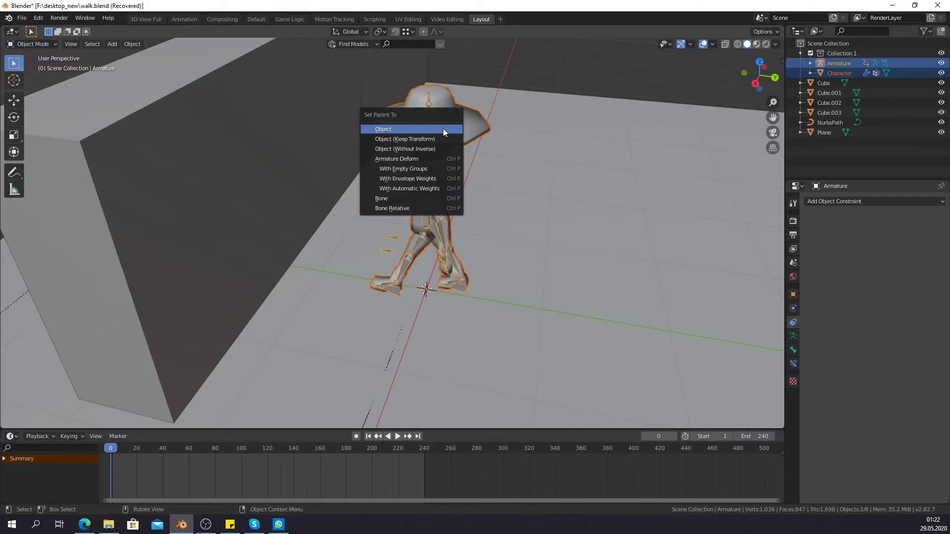
left_click(443, 189)
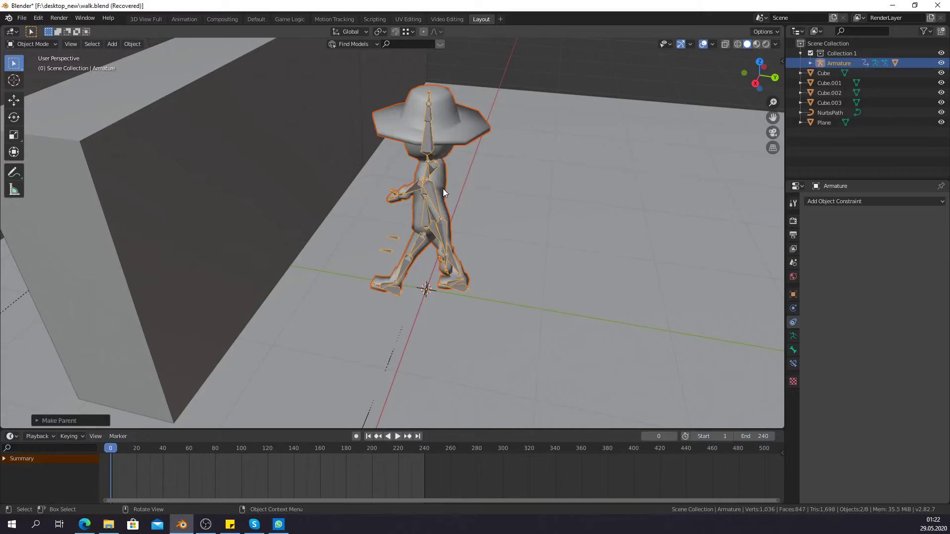
left_click(428, 149)
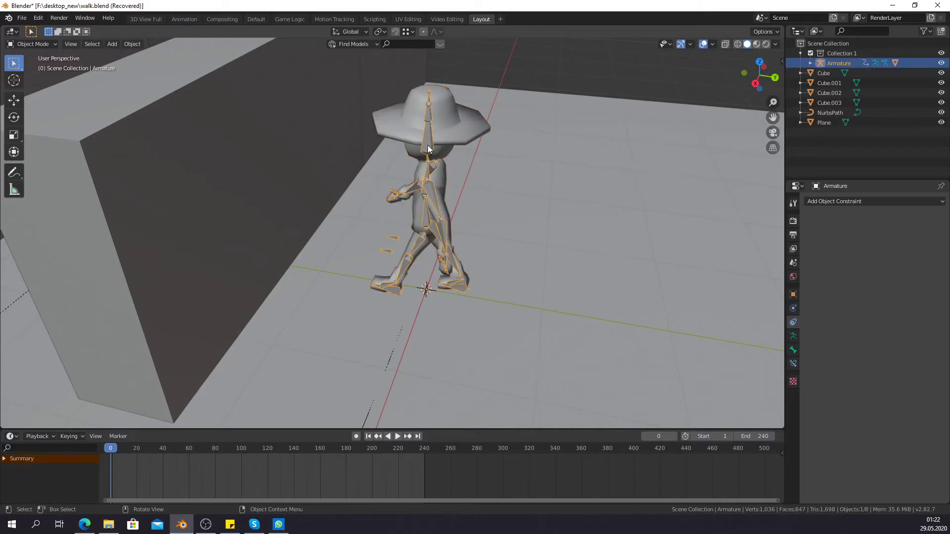
key("g")
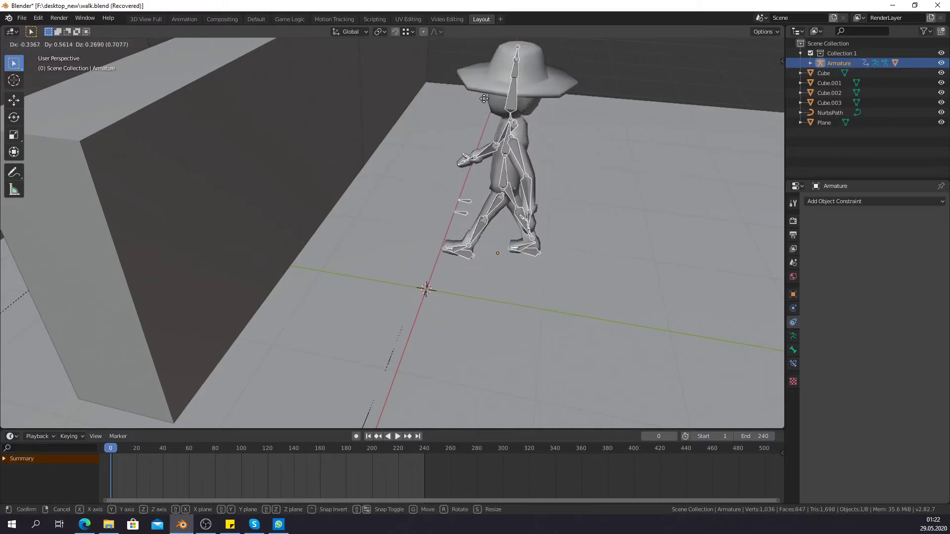
left_click(459, 148)
middle_click_drag(459, 148, 352, 362)
Replay the walk, reset to frame 0, then select the armature with the NurbsPath active
mouse_move(118, 449)
left_mouse_down()
mouse_move(221, 449)
mouse_move(109, 450)
left_mouse_up()
key("space")
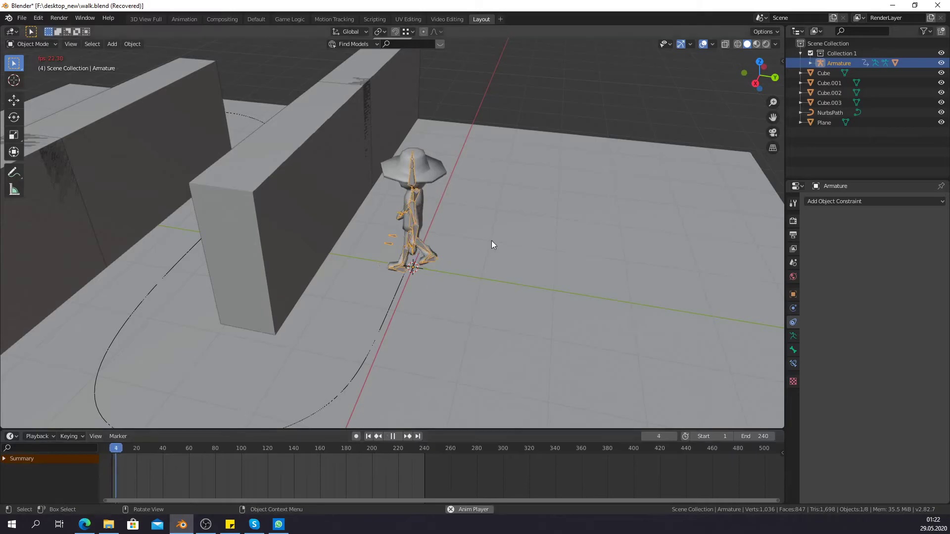
key("space")
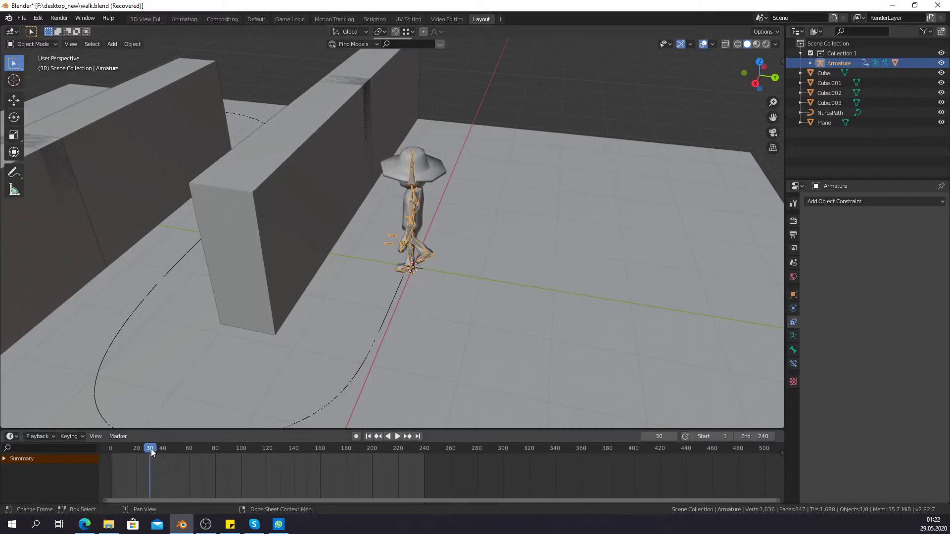
left_click_drag(150, 449, 110, 448)
left_click(411, 181)
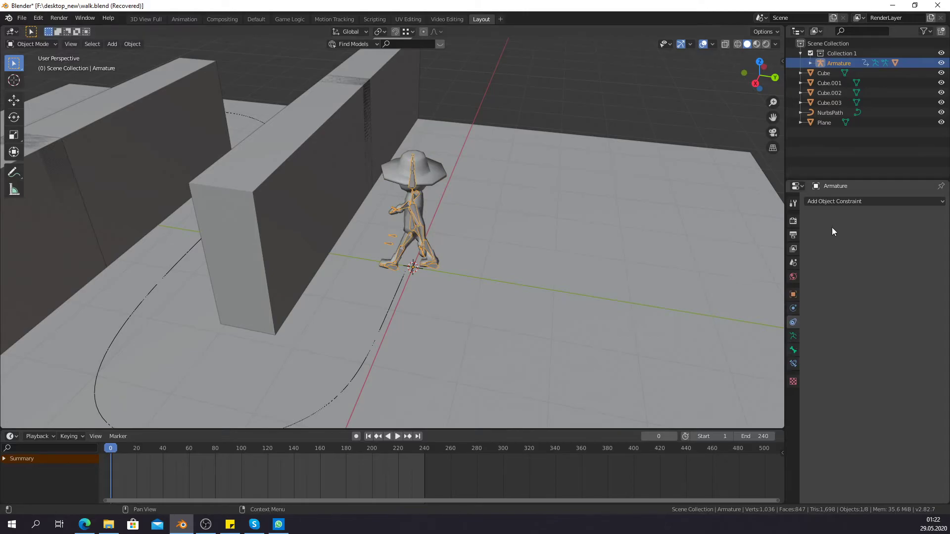
left_click(396, 295, "shift")
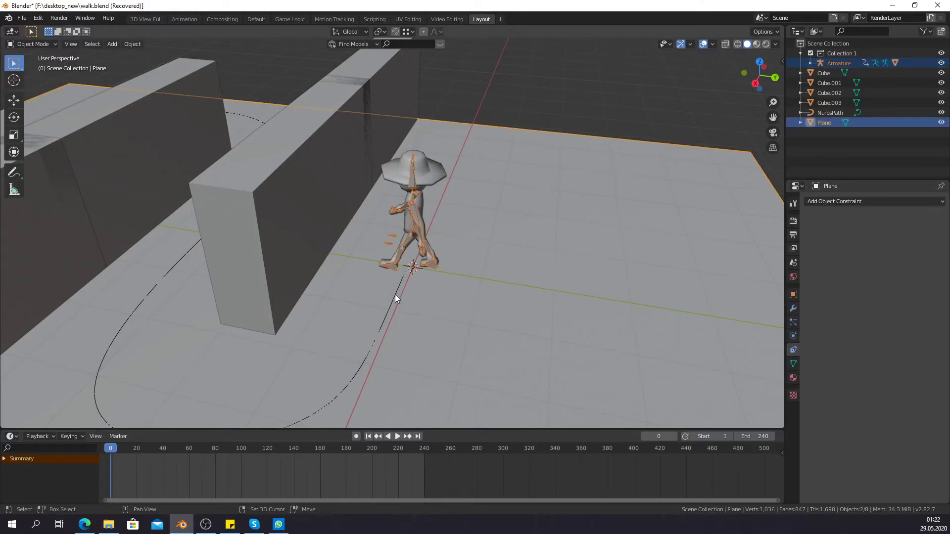
Parent the armature to the NurbsPath with a Path Constraint
left_click(452, 303, "ctrl")
key("ctrl+p")
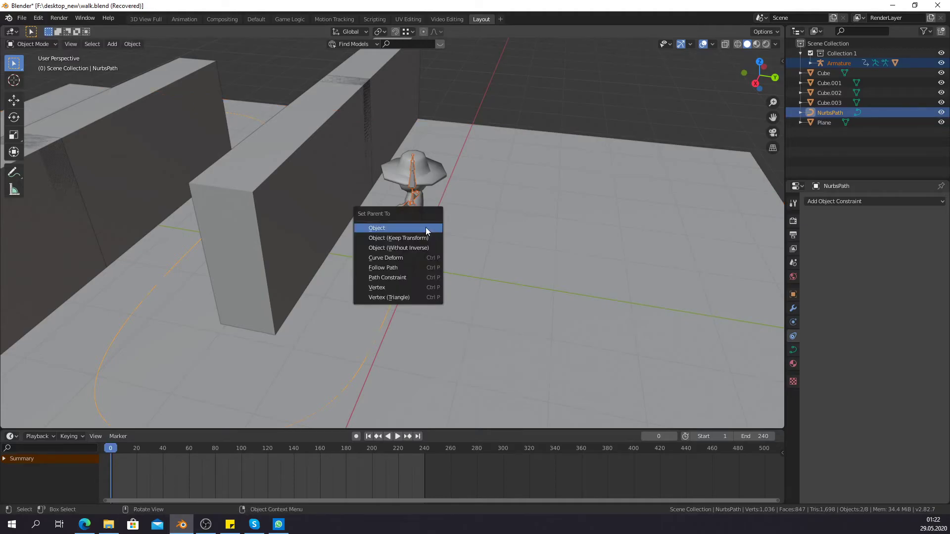
left_click(397, 280)
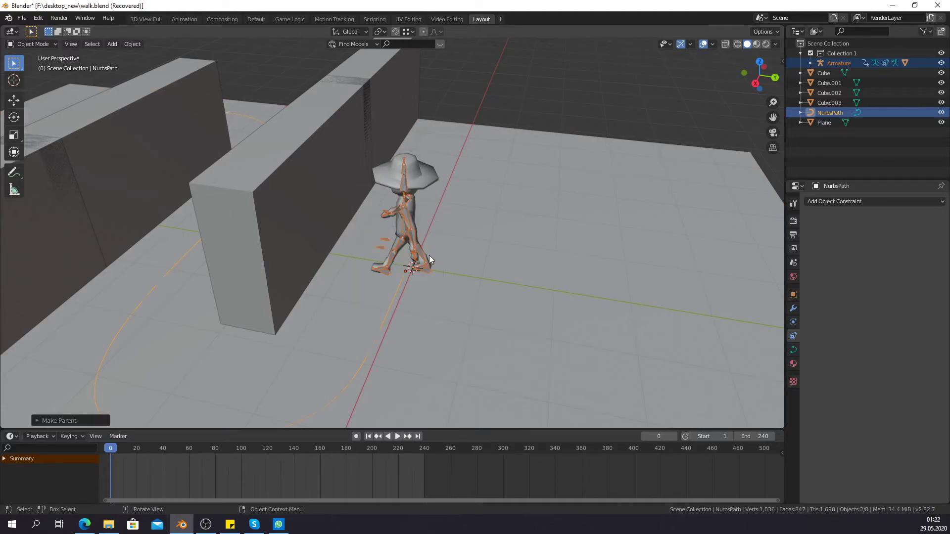
Enable Animate Path on the armature's AutoPath constraint and turn on Follow Curve
left_click(403, 182)
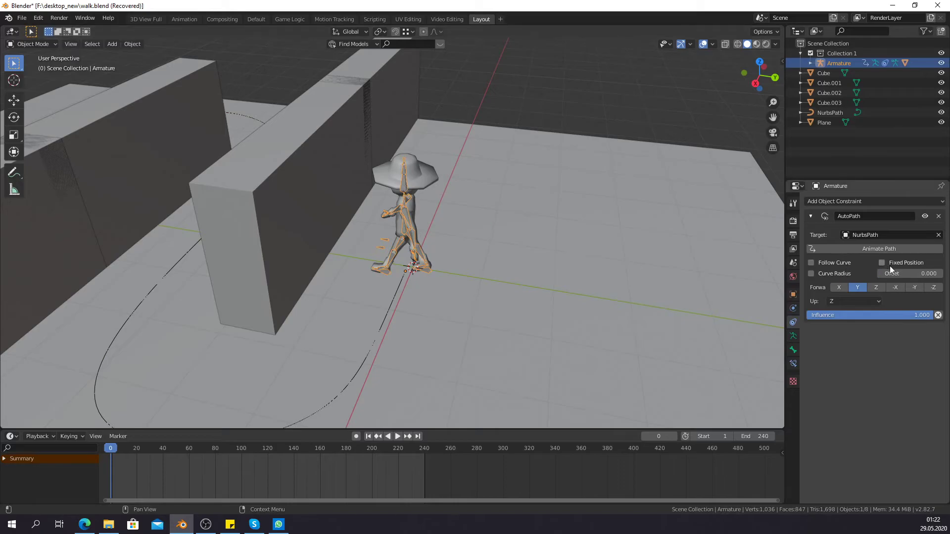
left_click(873, 250)
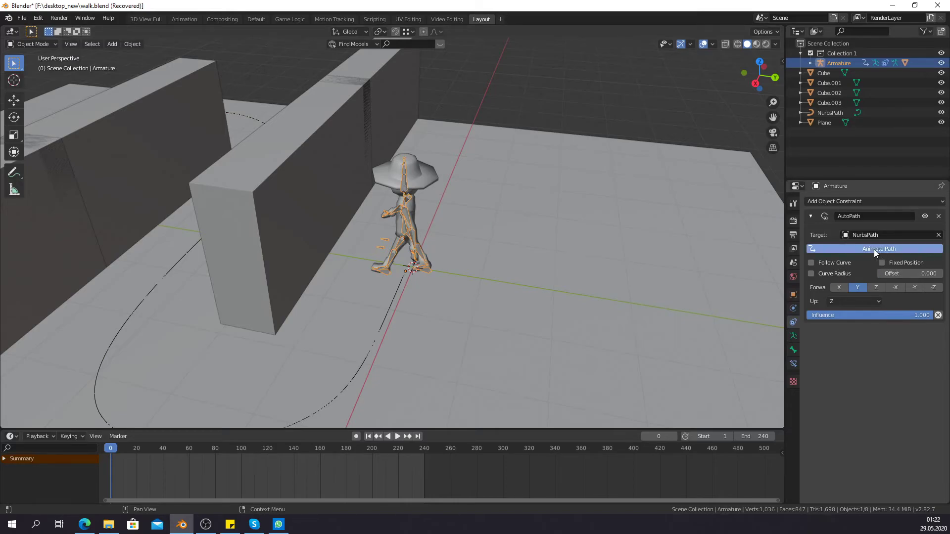
left_click_drag(113, 448, 163, 447)
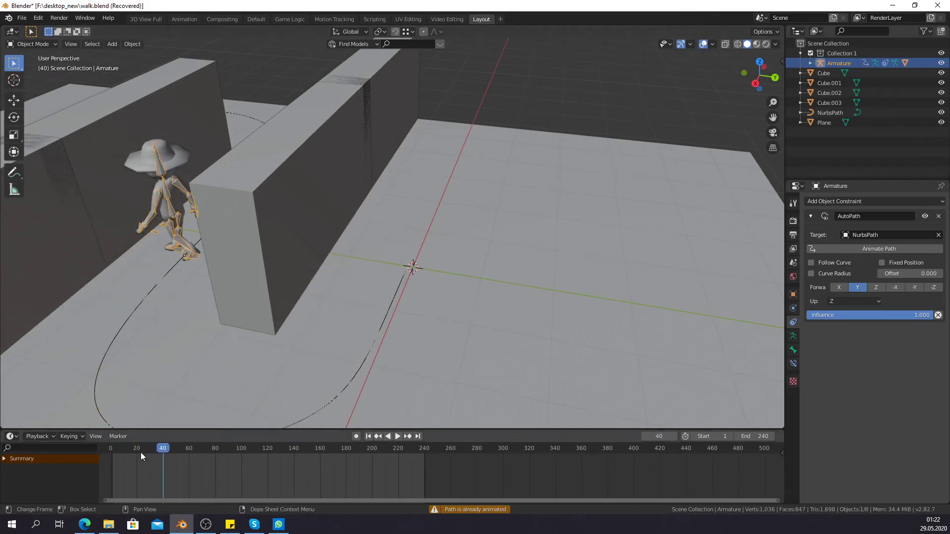
left_click_drag(164, 448, 111, 448)
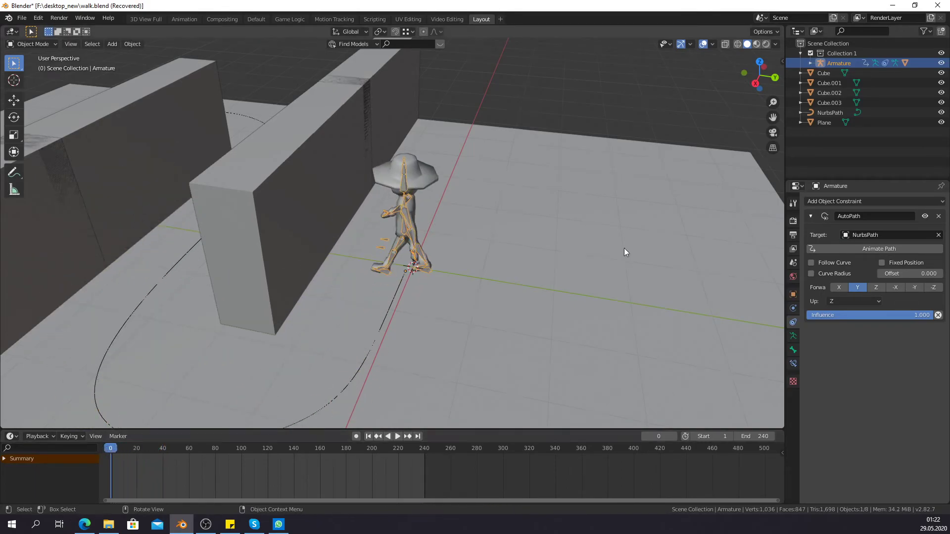
left_click(811, 262)
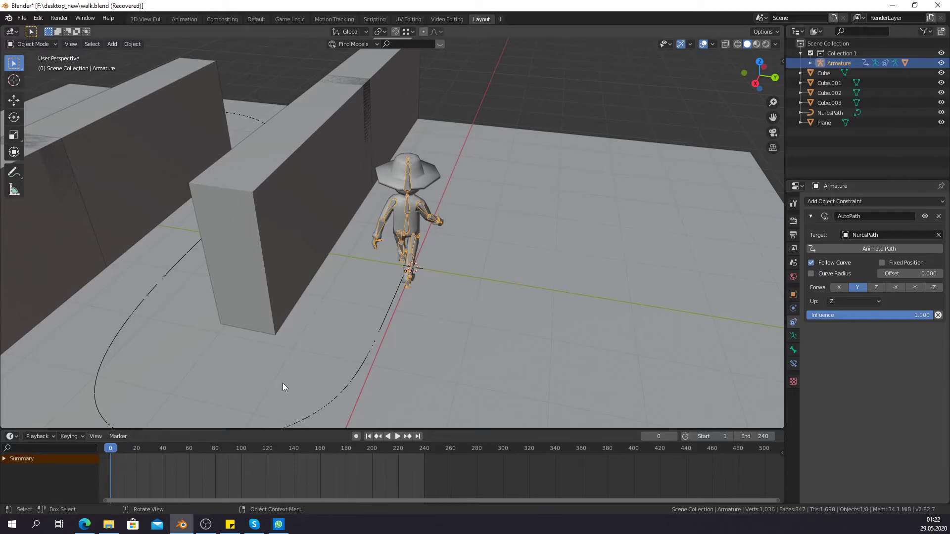
Set the AutoPath Forward axis to -Y so the character faces ahead
key("space")
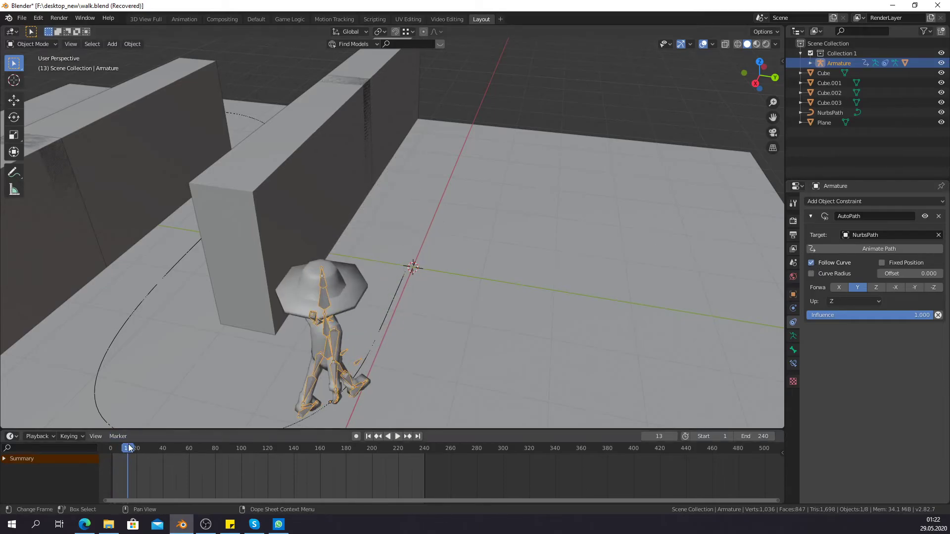
left_click_drag(121, 447, 114, 447)
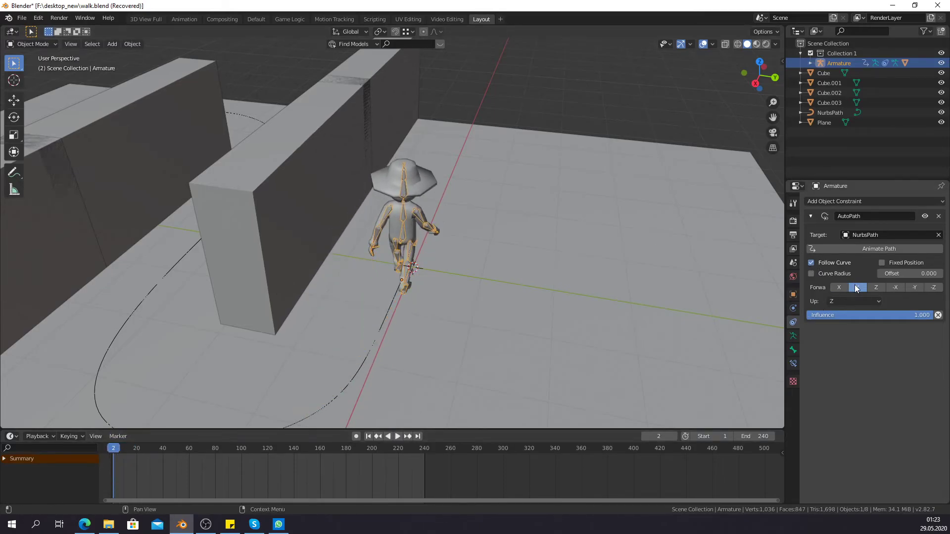
left_click(915, 288)
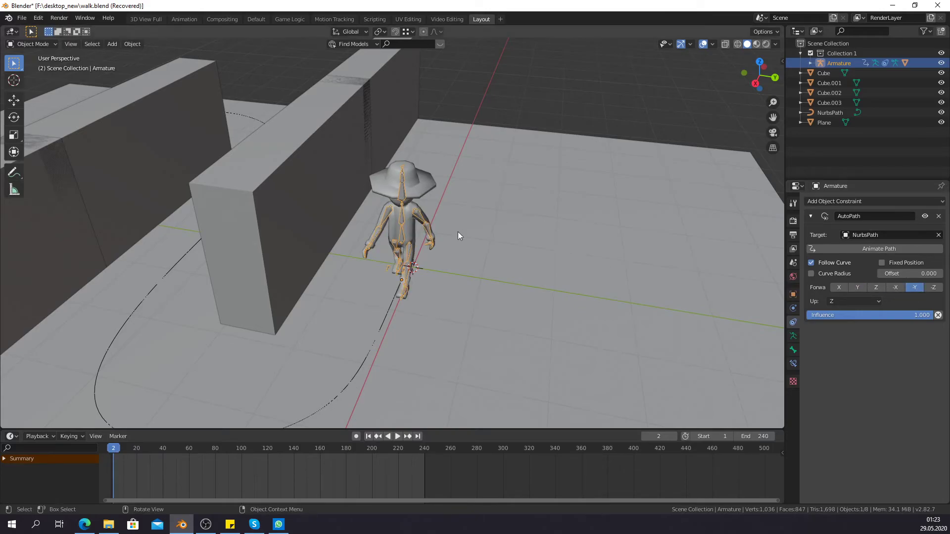
Play the walk while orbiting, rewind near frame 0, and select the NurbsPath
mouse_move(458, 231)
middle_mouse_down()
mouse_move(441, 267)
mouse_move(446, 280)
mouse_move(401, 285)
mouse_move(456, 275)
middle_mouse_up()
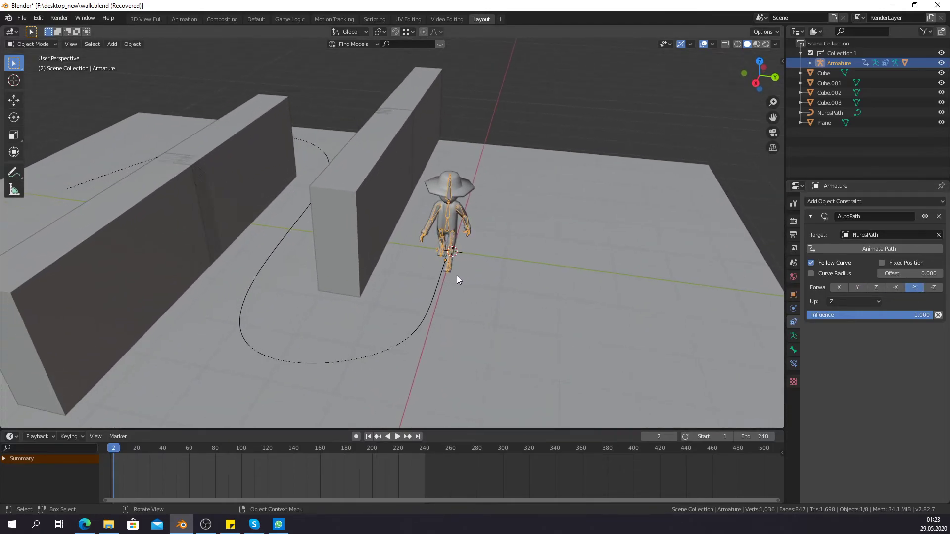
key("space")
mouse_move(335, 269)
middle_mouse_down()
mouse_move(322, 263)
mouse_move(379, 307)
middle_mouse_up()
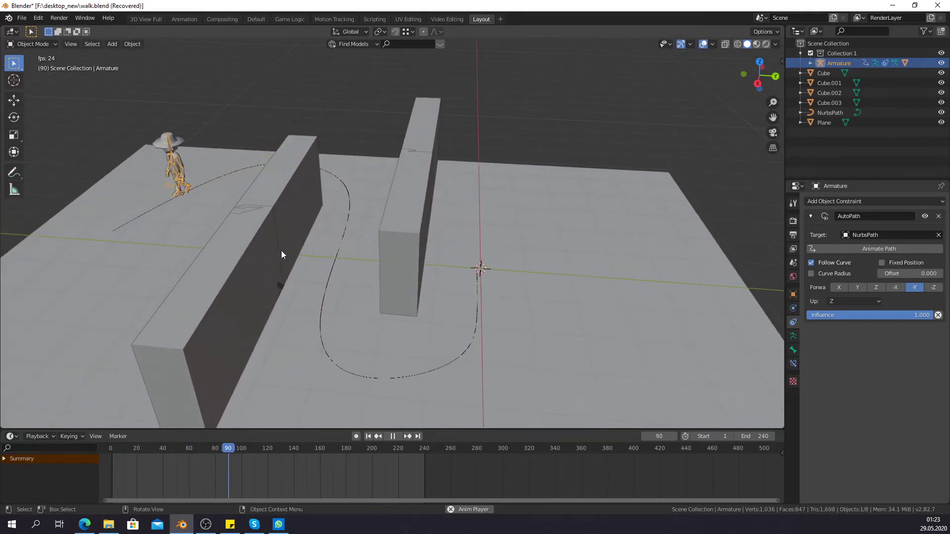
key("space")
left_click_drag(224, 454, 105, 450)
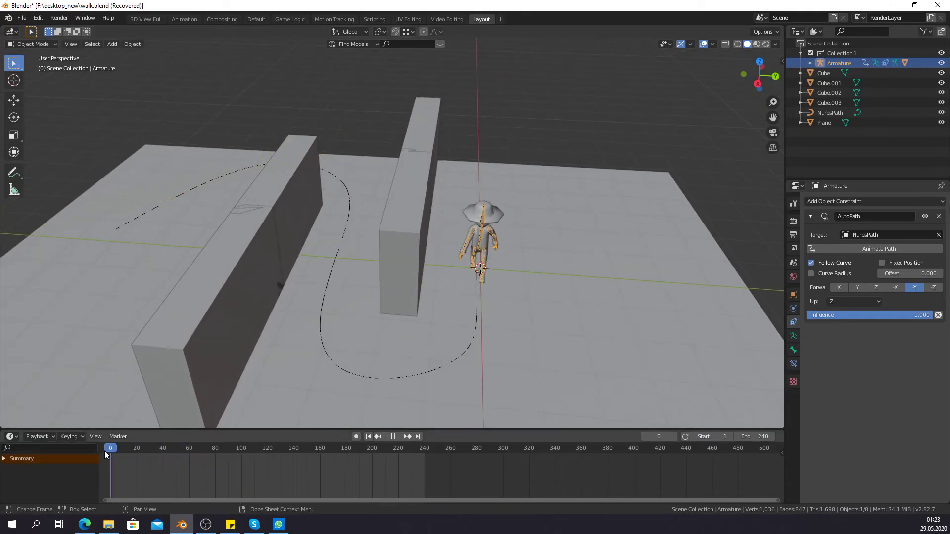
left_click(411, 375)
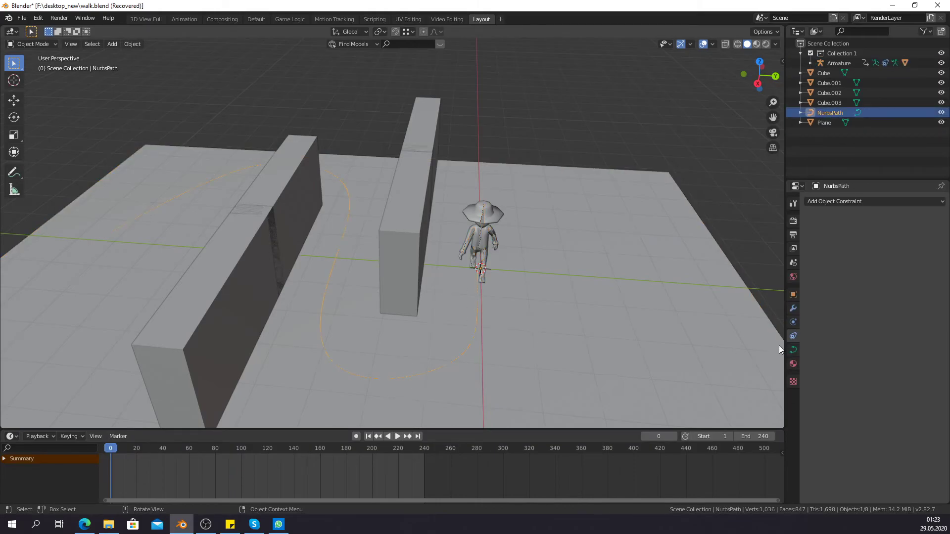
Set the NurbsPath's Path Animation Frames to 240 and play the walk
left_click(792, 350)
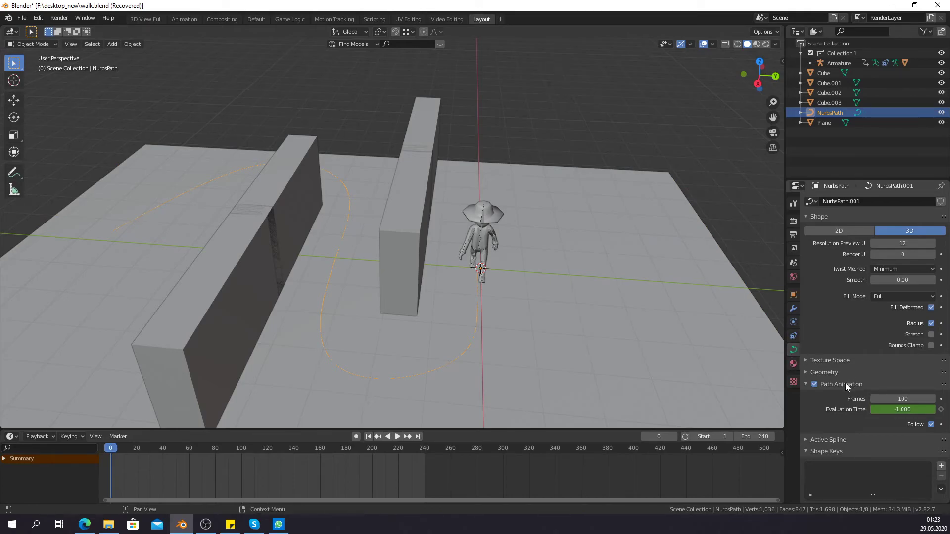
left_click(895, 398)
key("Home")
key("Delete")
key("Delete")
key("Delete")
type("240")
key("Return")
mouse_move(643, 312)
middle_mouse_down()
mouse_move(608, 284)
mouse_move(619, 281)
middle_mouse_up()
key("space")
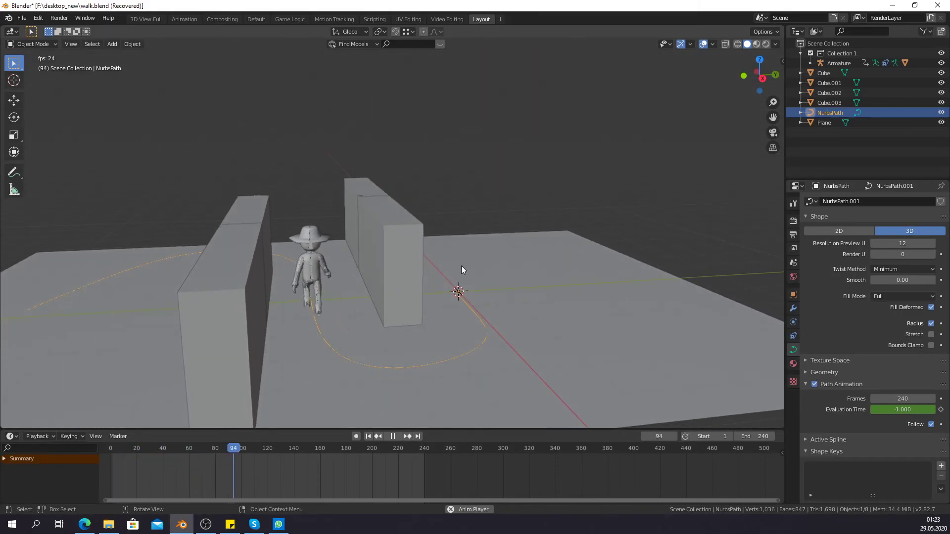
Adjust the Path Animation Frames value repeatedly, settling on 414, replaying between changes
middle_click_drag(435, 271, 584, 263)
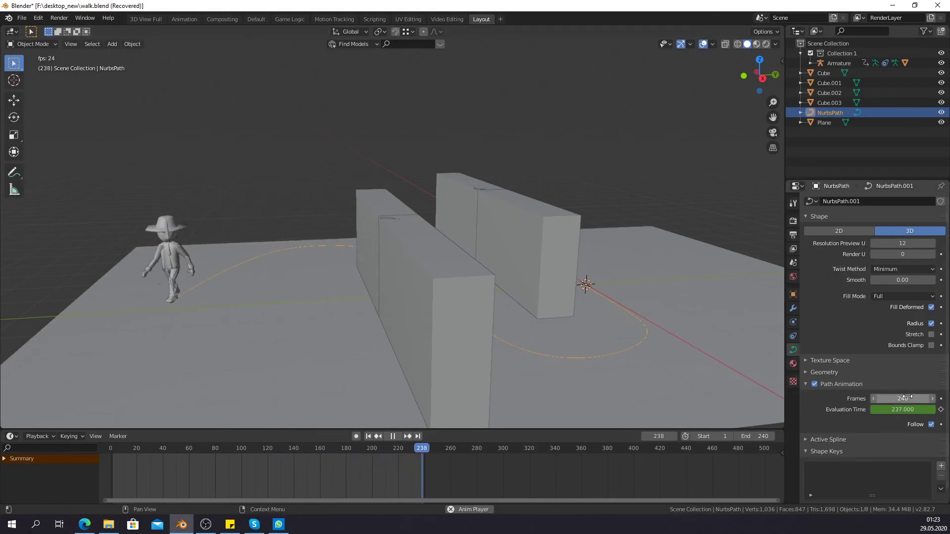
mouse_move(906, 397)
left_mouse_down()
mouse_move(856, 397)
mouse_move(904, 398)
left_mouse_up()
type("138")
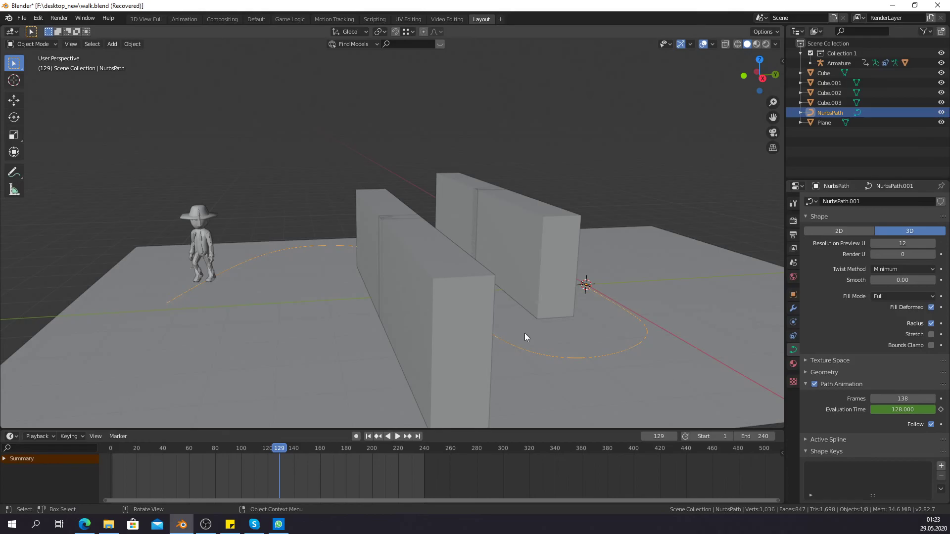
key("space")
key("space")
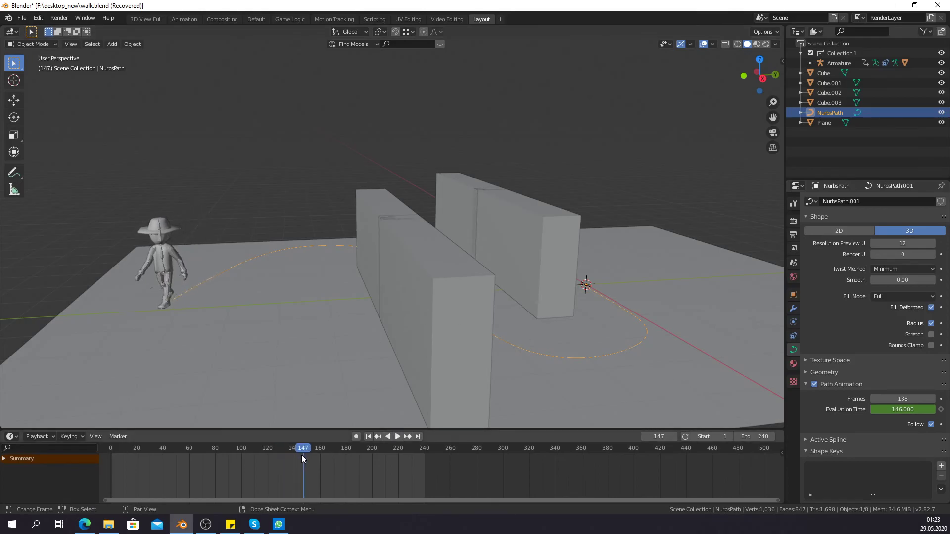
left_click_drag(307, 449, 293, 451)
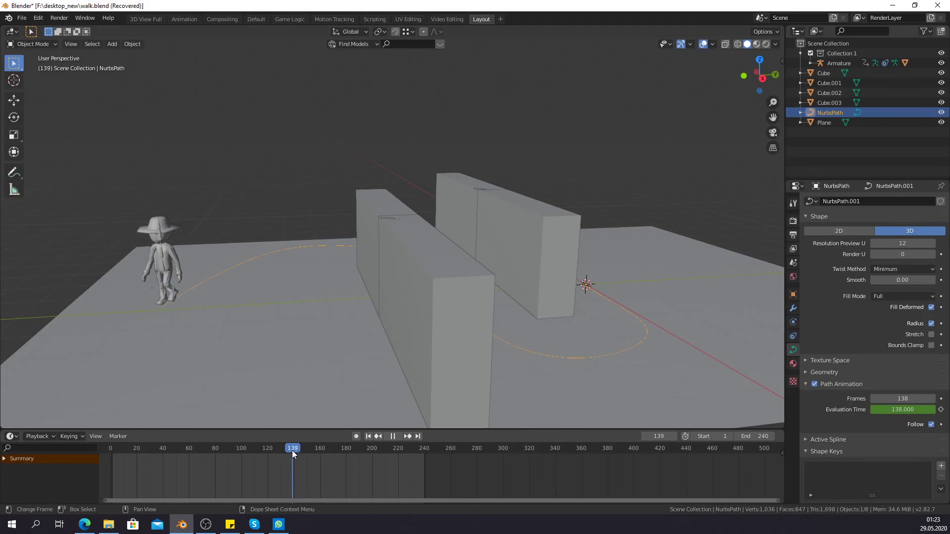
left_click_drag(879, 398, 945, 398)
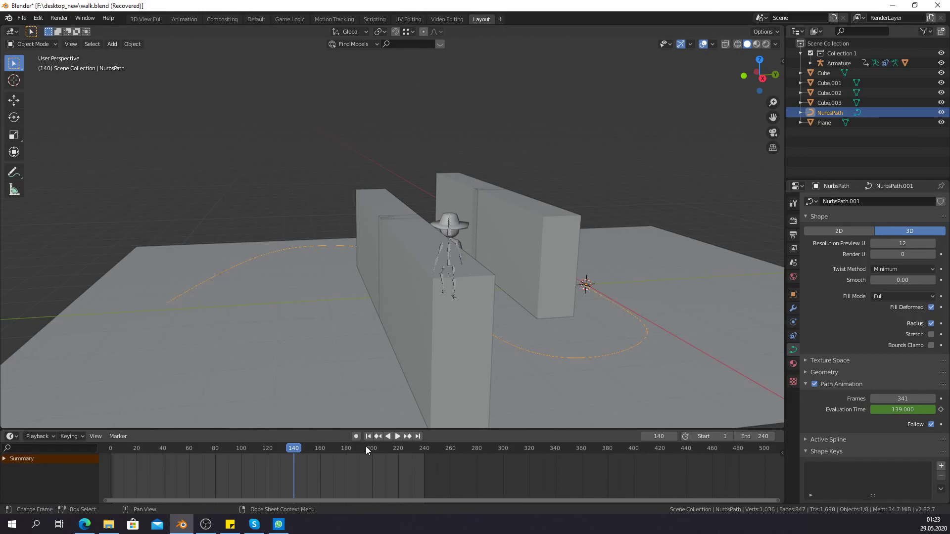
key("shift+Left")
key("space")
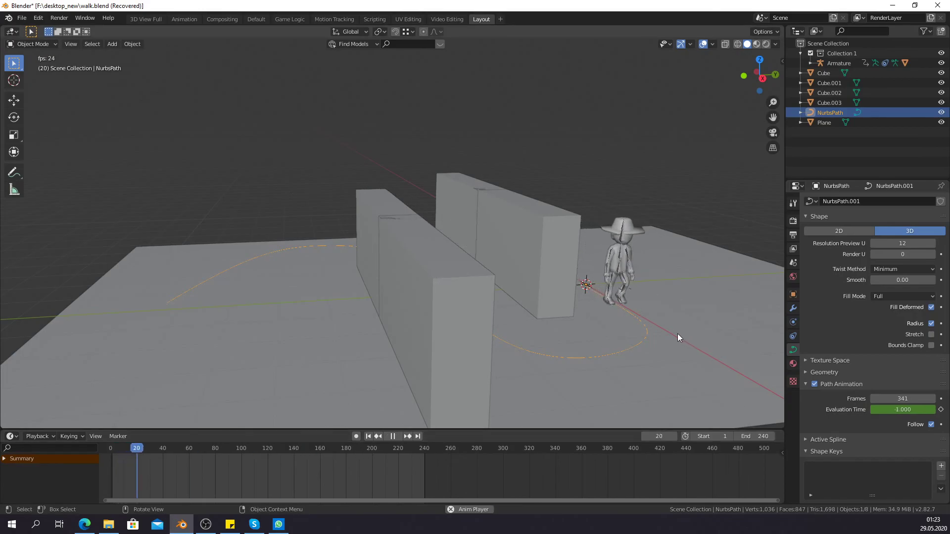
middle_click_drag(673, 329, 687, 331)
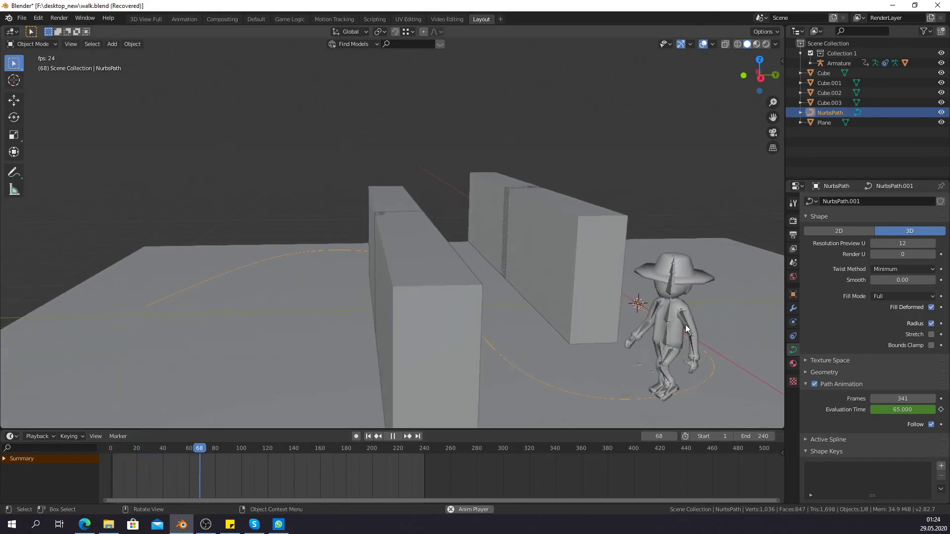
left_click_drag(876, 398, 915, 398)
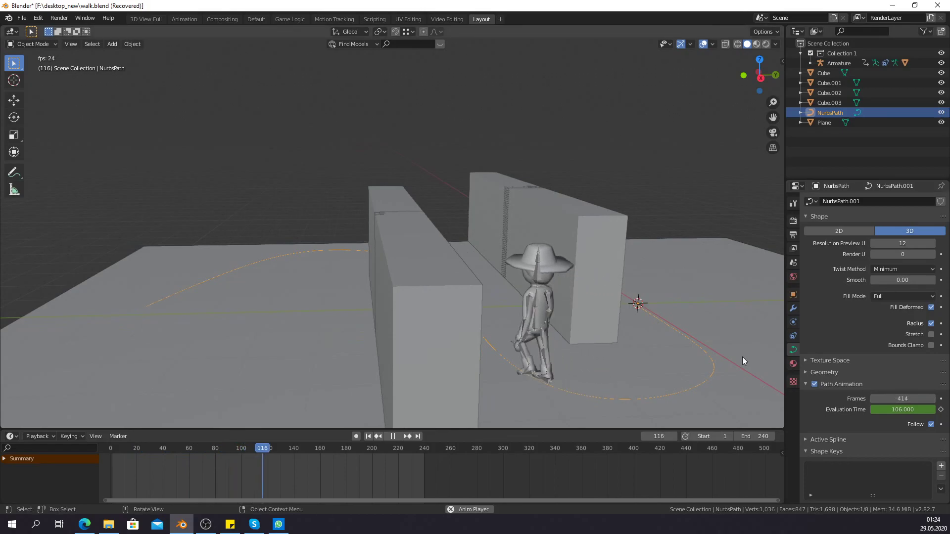